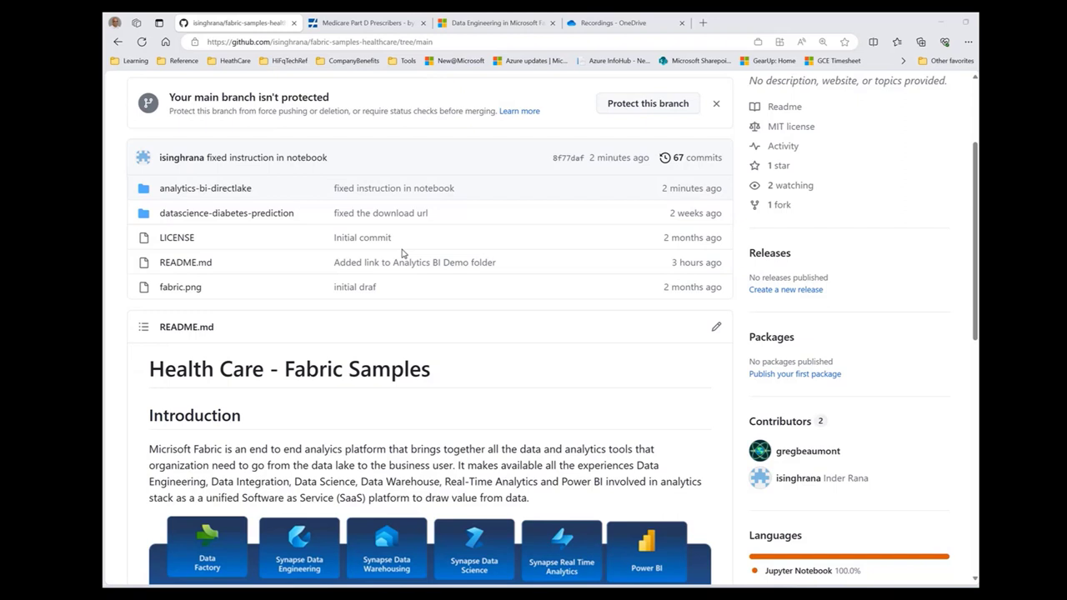
Scroll through the fabric-samples-healthcare repository README on GitHub
{"action": "scroll", "coordinate": [431, 298], "scroll_direction": "down", "scroll_amount": 1}
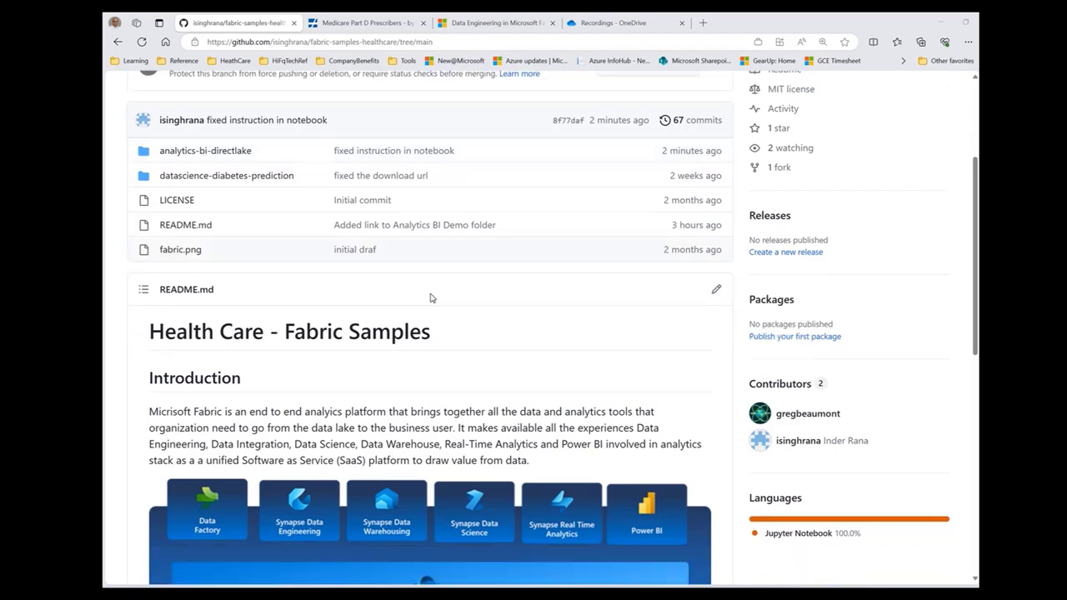
{"action": "scroll", "coordinate": [431, 298], "scroll_direction": "down", "scroll_amount": 3}
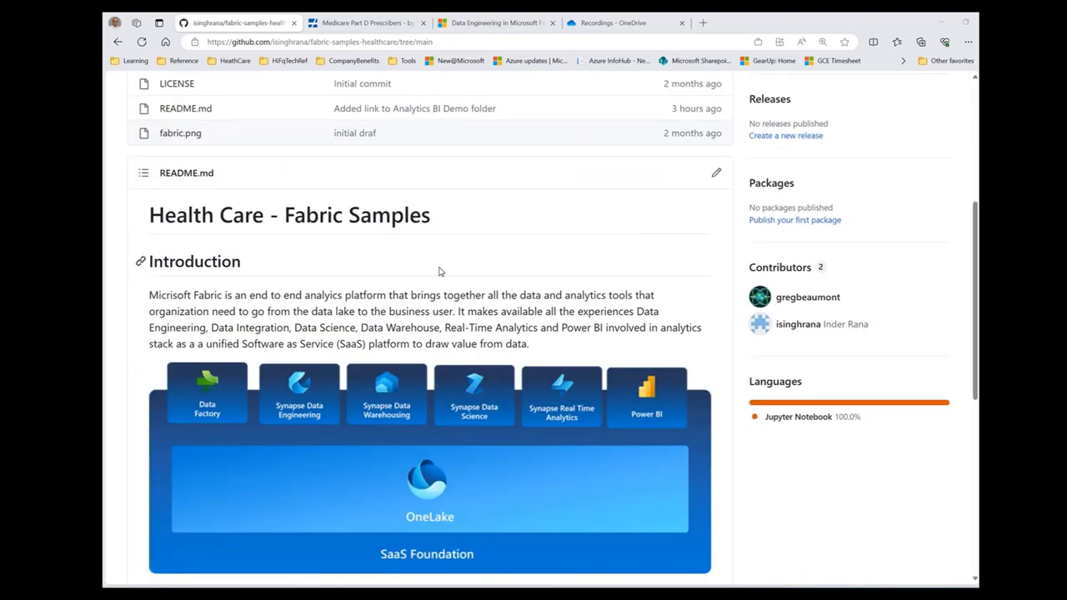
{"action": "scroll", "coordinate": [439, 271], "scroll_direction": "up", "scroll_amount": 4}
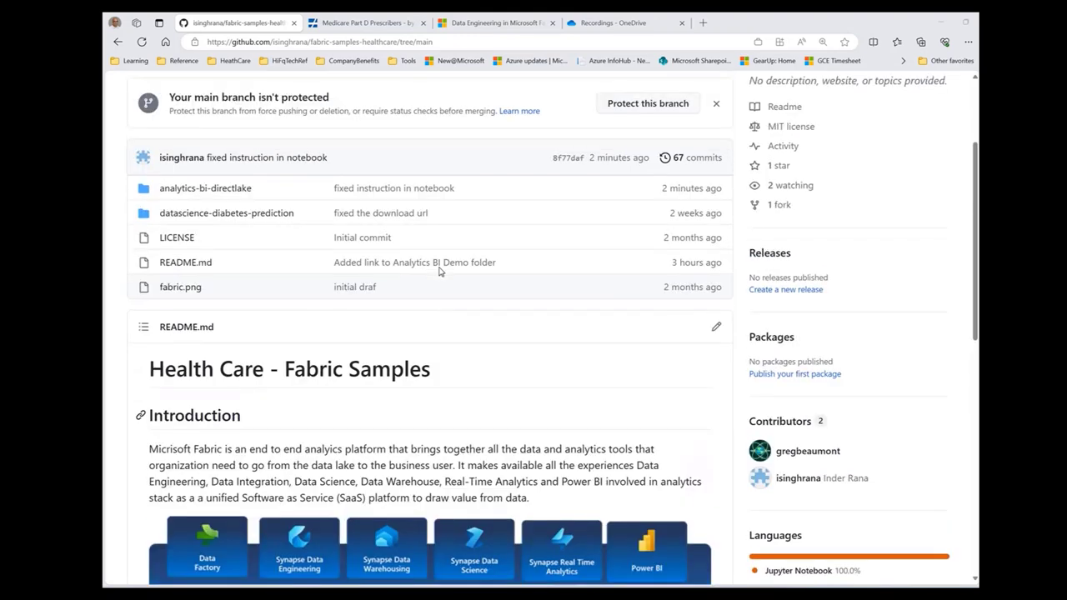
{"action": "left_click", "coordinate": [198, 189]}
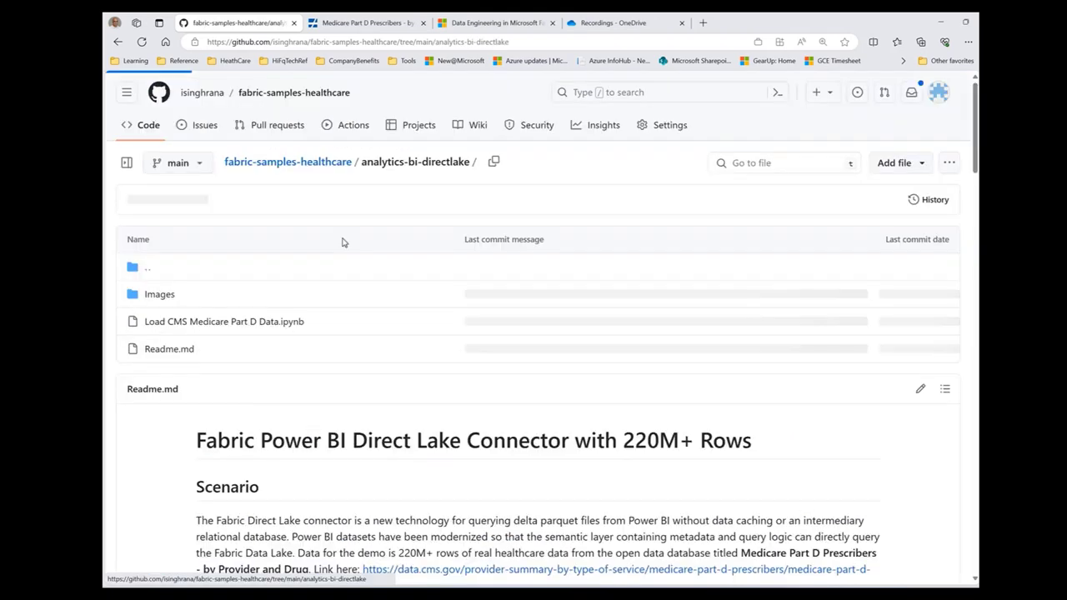
{"action": "scroll", "coordinate": [341, 242], "scroll_direction": "down", "scroll_amount": 5}
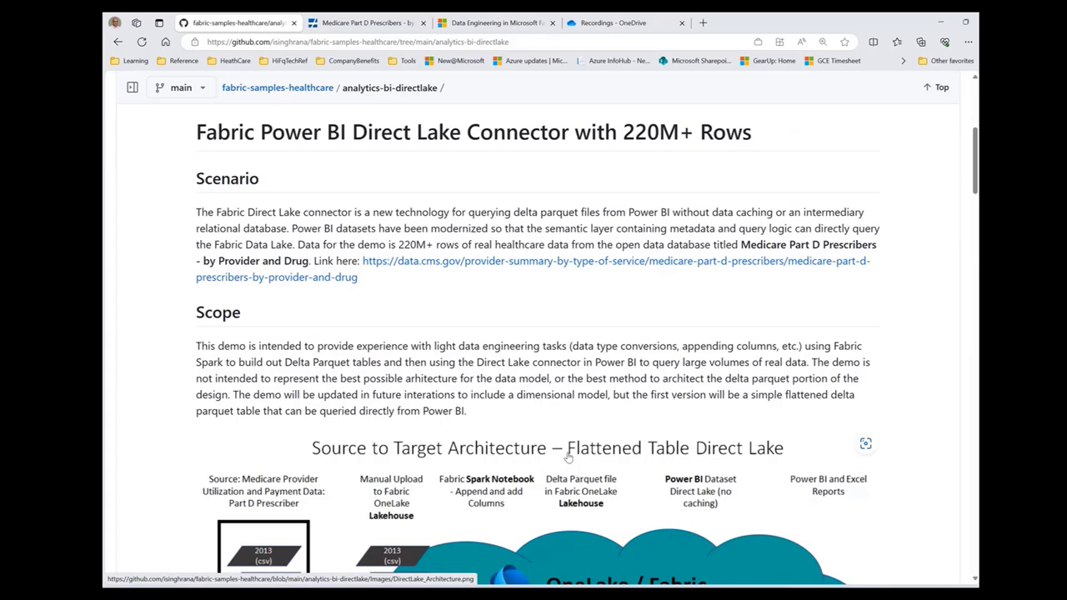
{"action": "scroll", "coordinate": [566, 456], "scroll_direction": "down", "scroll_amount": 5}
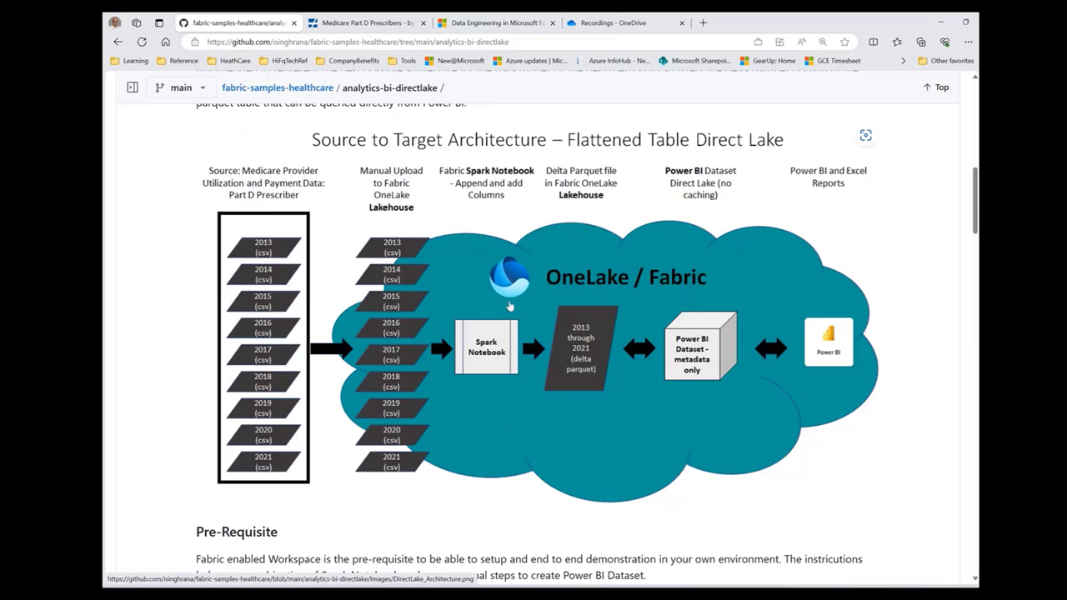
Scroll the analytics-bi-directlake README to read the Pre-Requisite and Create Lakehouse sections
{"action": "scroll", "coordinate": [580, 359], "scroll_direction": "down", "scroll_amount": 4}
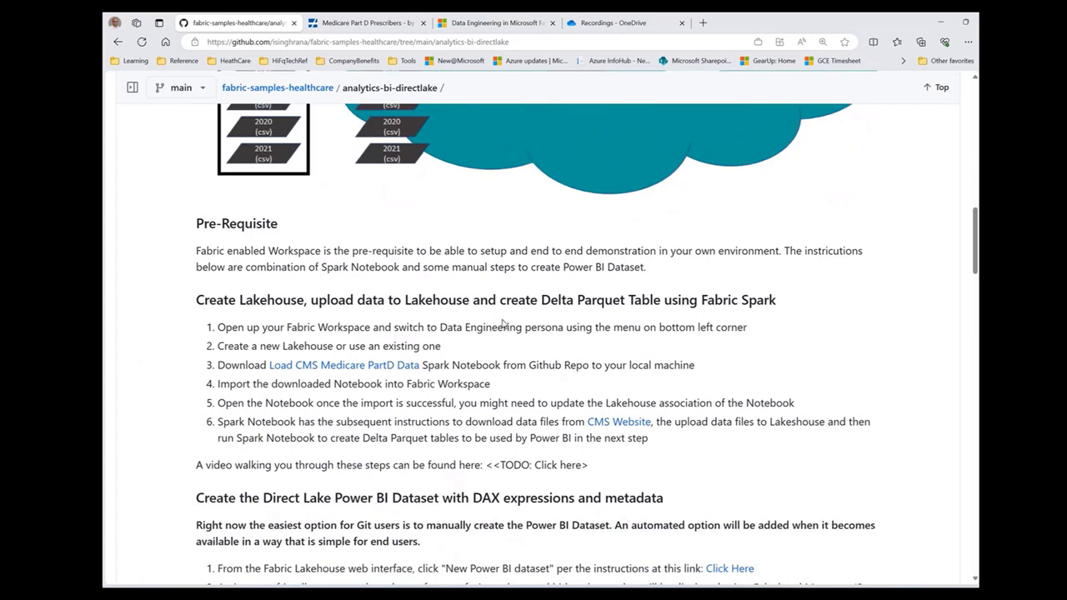
{"action": "scroll", "coordinate": [503, 405], "scroll_direction": "down", "scroll_amount": 3}
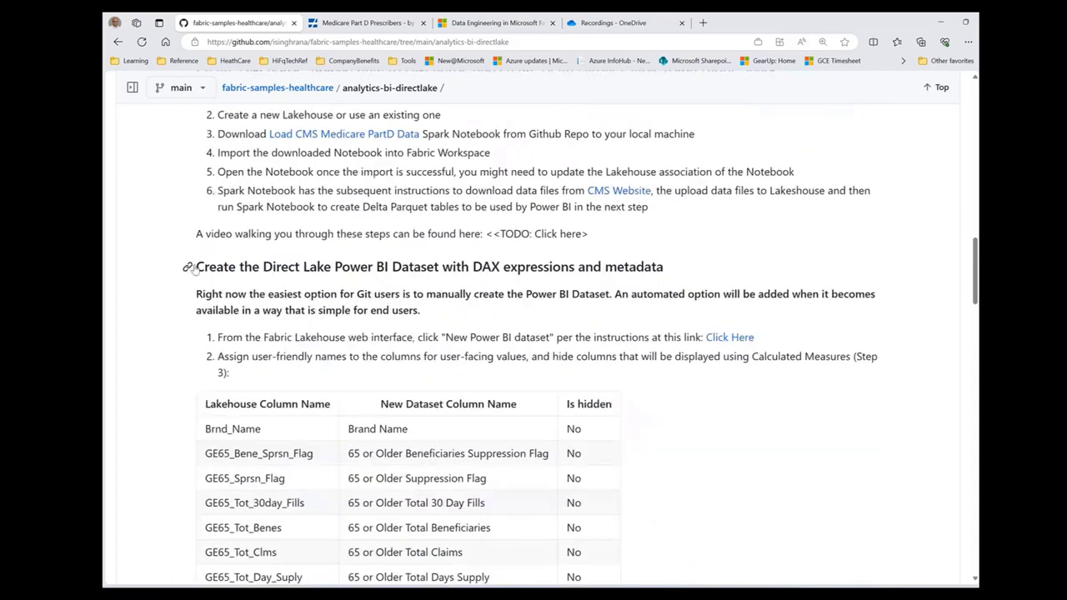
{"action": "scroll", "coordinate": [450, 367], "scroll_direction": "up", "scroll_amount": 1}
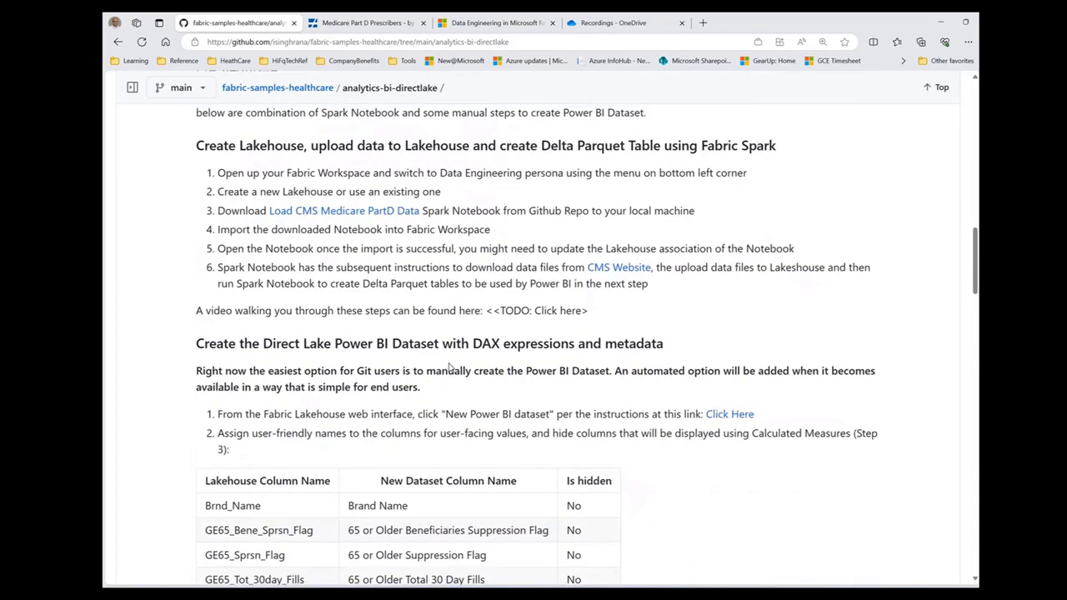
{"action": "scroll", "coordinate": [409, 410], "scroll_direction": "up", "scroll_amount": 1}
{"action": "scroll", "coordinate": [408, 409], "scroll_direction": "up", "scroll_amount": 1}
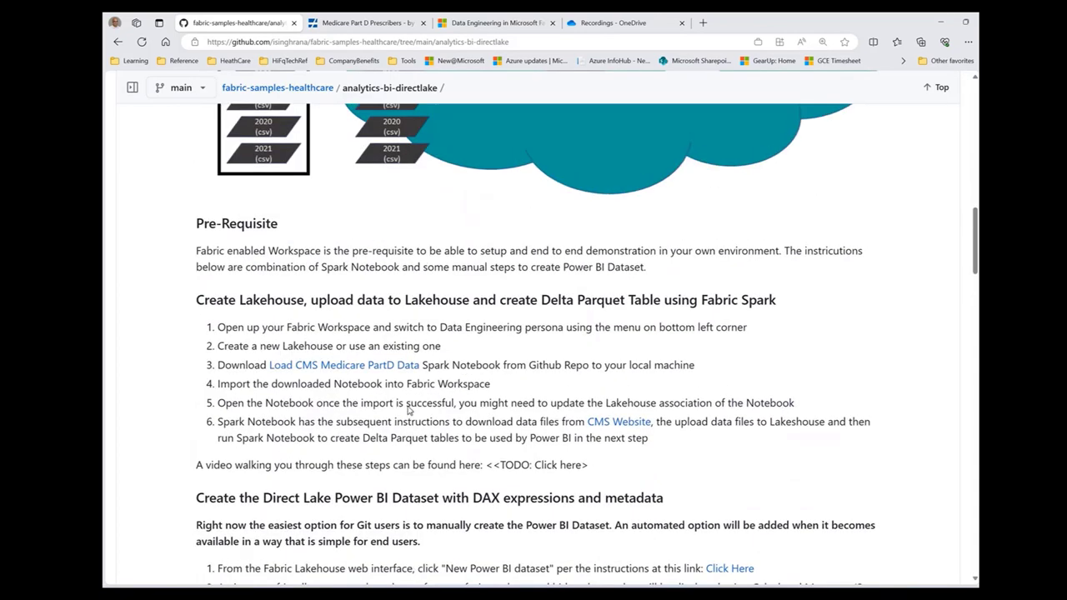
{"action": "scroll", "coordinate": [408, 399], "scroll_direction": "down", "scroll_amount": 1}
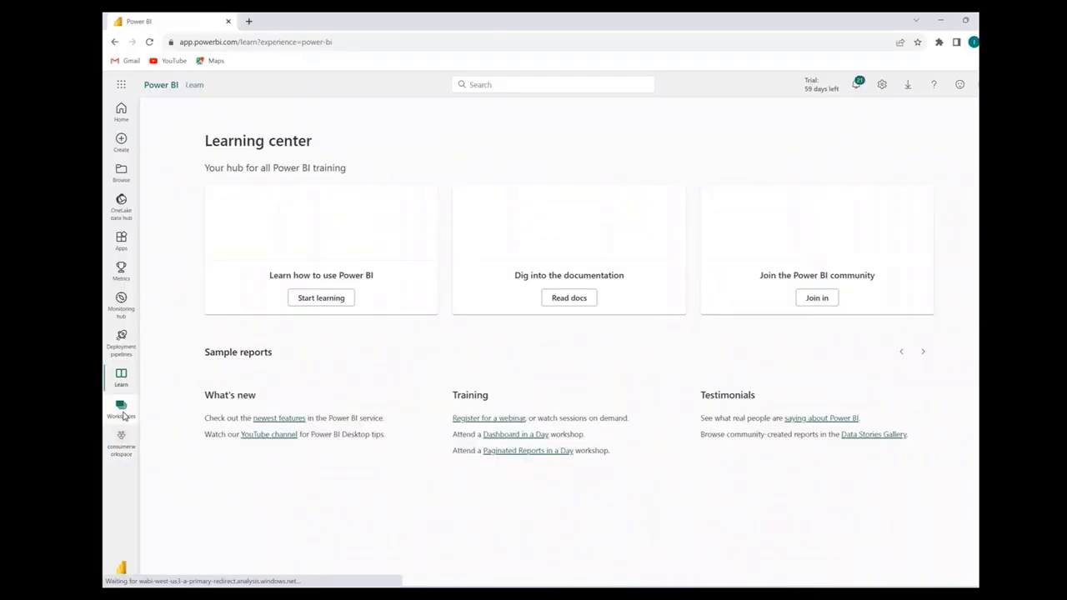
Open consumerworkspace and confirm its Premium license setting shows Trial mode, then close settings
{"action": "left_click", "coordinate": [120, 408]}
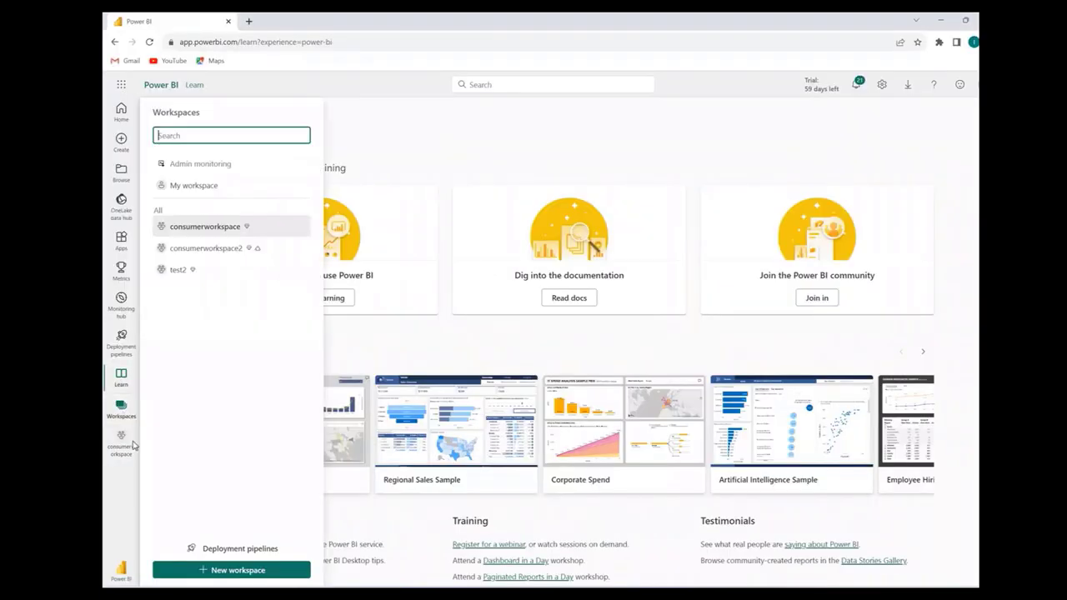
{"action": "left_click", "coordinate": [226, 234]}
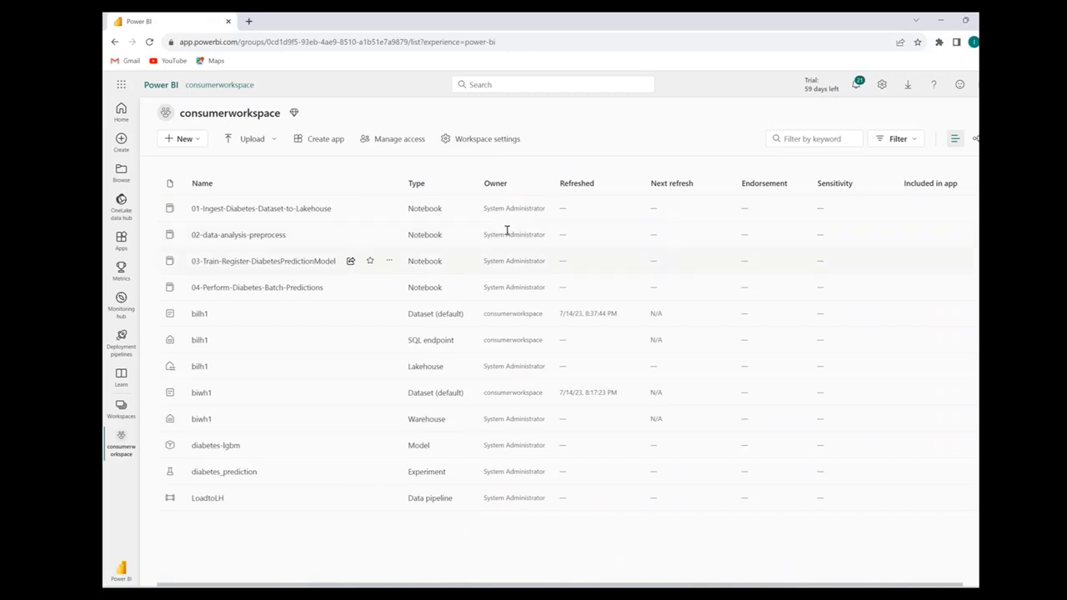
{"action": "left_click", "coordinate": [500, 141]}
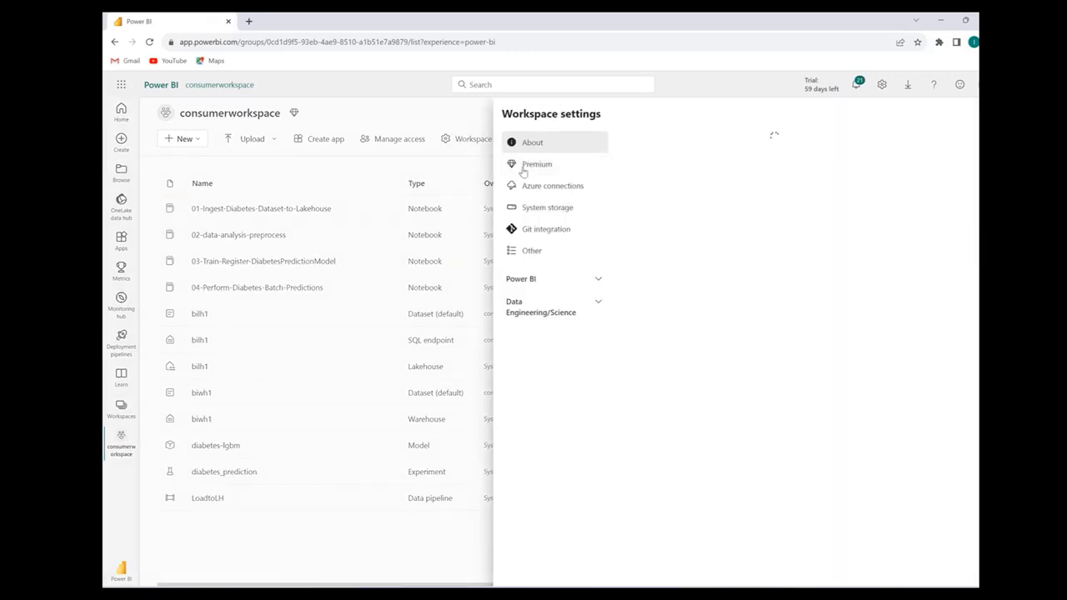
{"action": "left_click", "coordinate": [543, 166]}
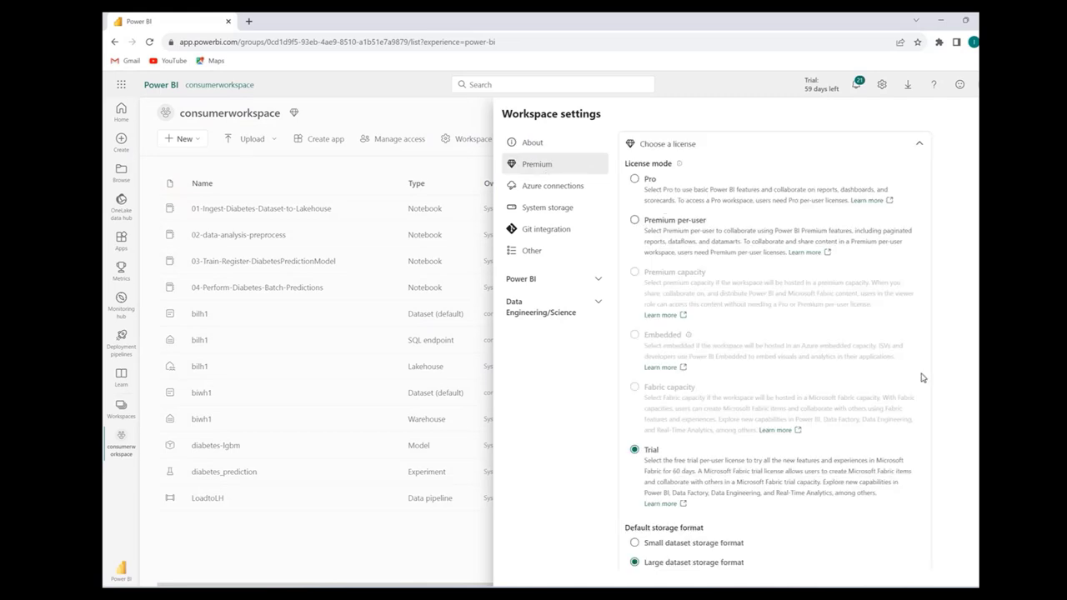
{"action": "scroll", "coordinate": [922, 375], "scroll_direction": "down", "scroll_amount": 2}
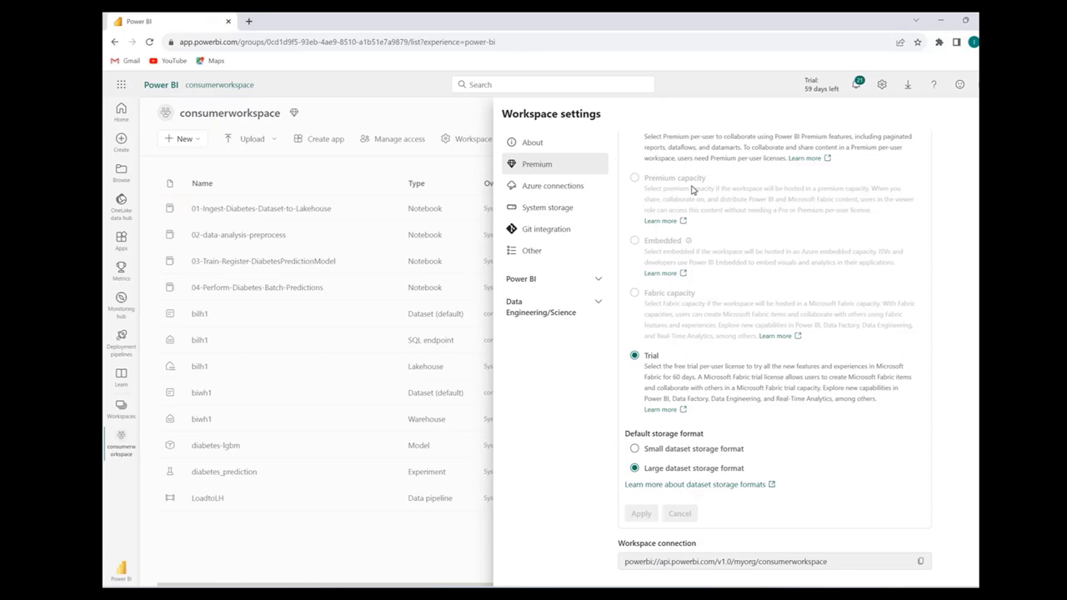
{"action": "scroll", "coordinate": [742, 228], "scroll_direction": "up", "scroll_amount": 2}
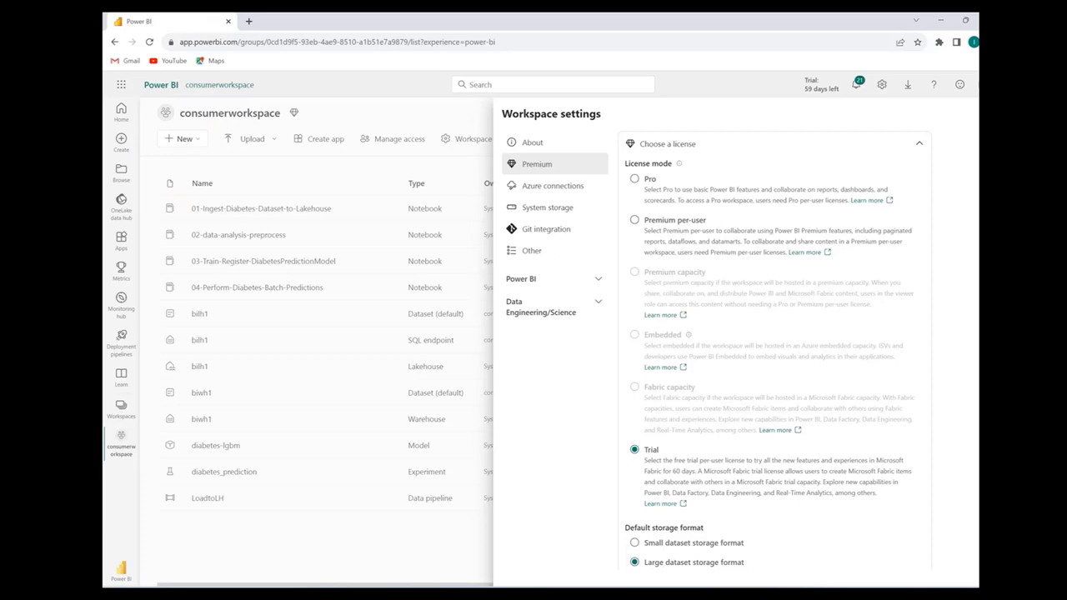
{"action": "key", "text": "Escape"}
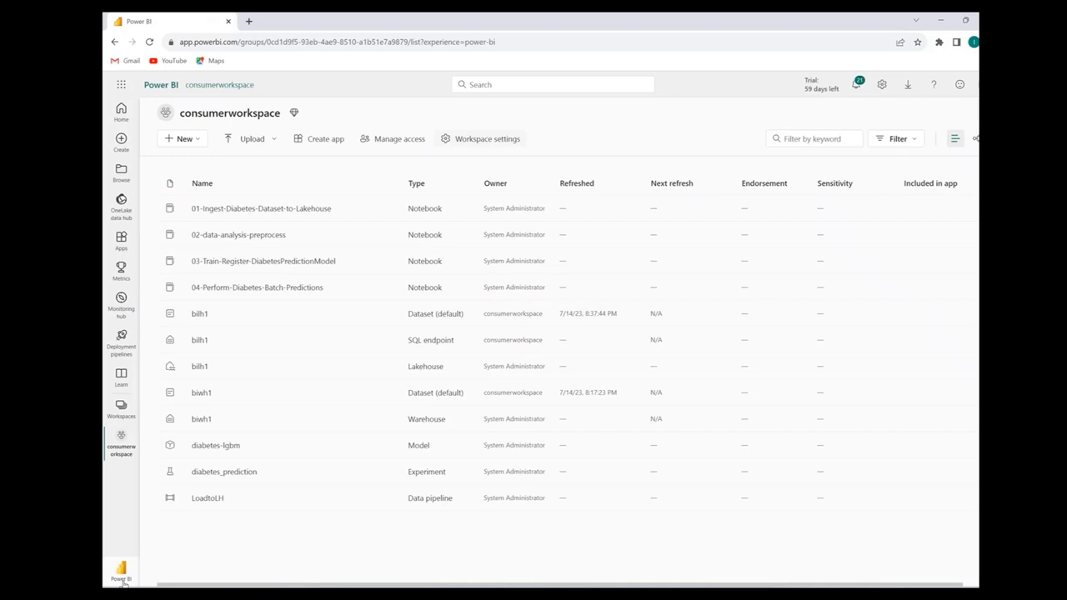
Switch Fabric from Power BI to the Data Engineering experience
{"action": "left_click", "coordinate": [121, 575]}
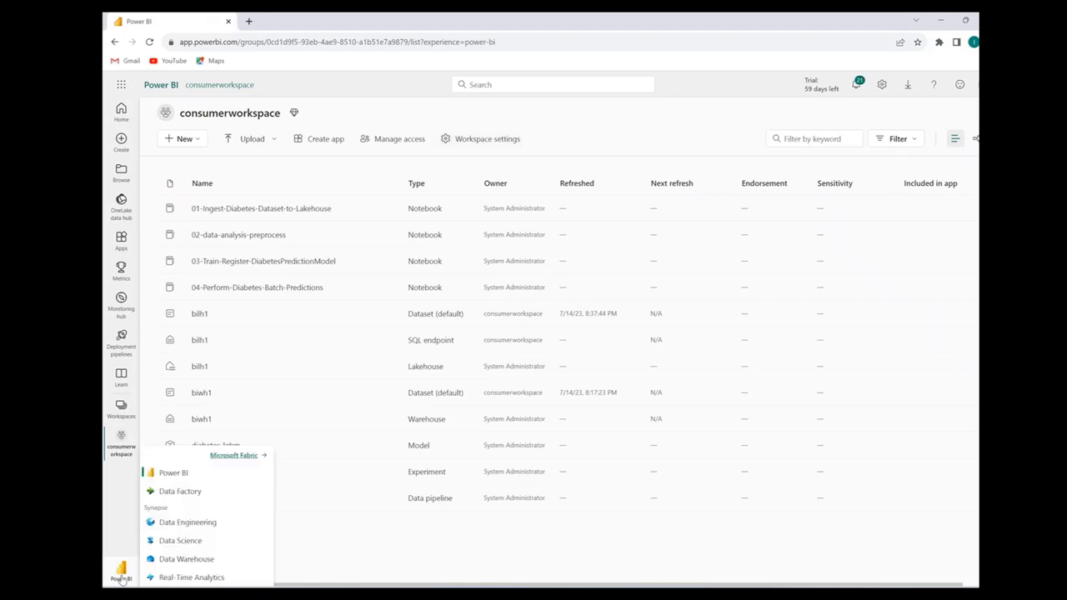
{"action": "left_click", "coordinate": [188, 523]}
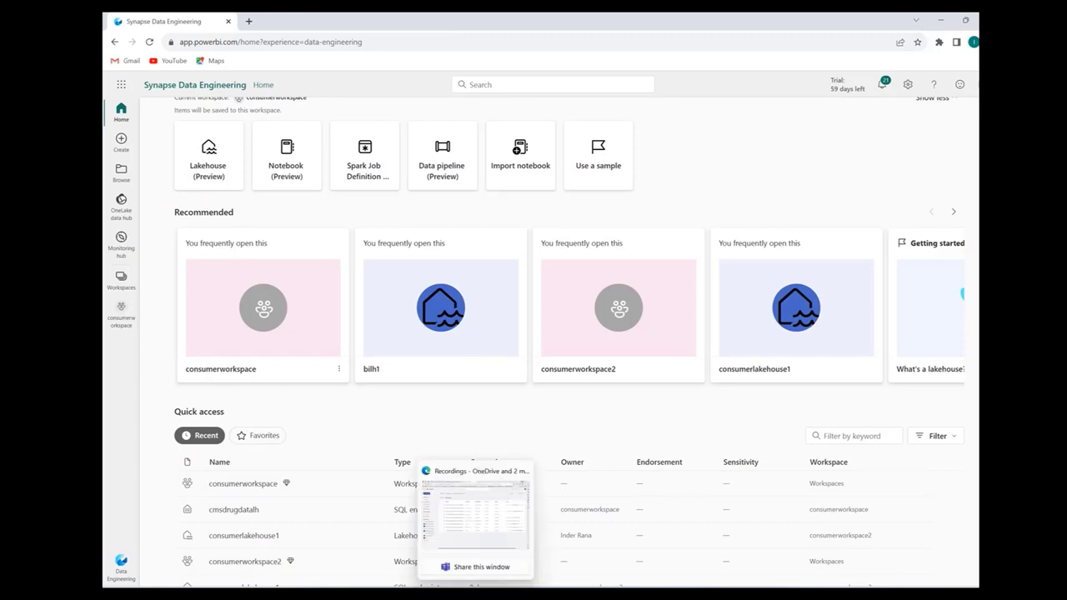
{"action": "left_click", "coordinate": [476, 517]}
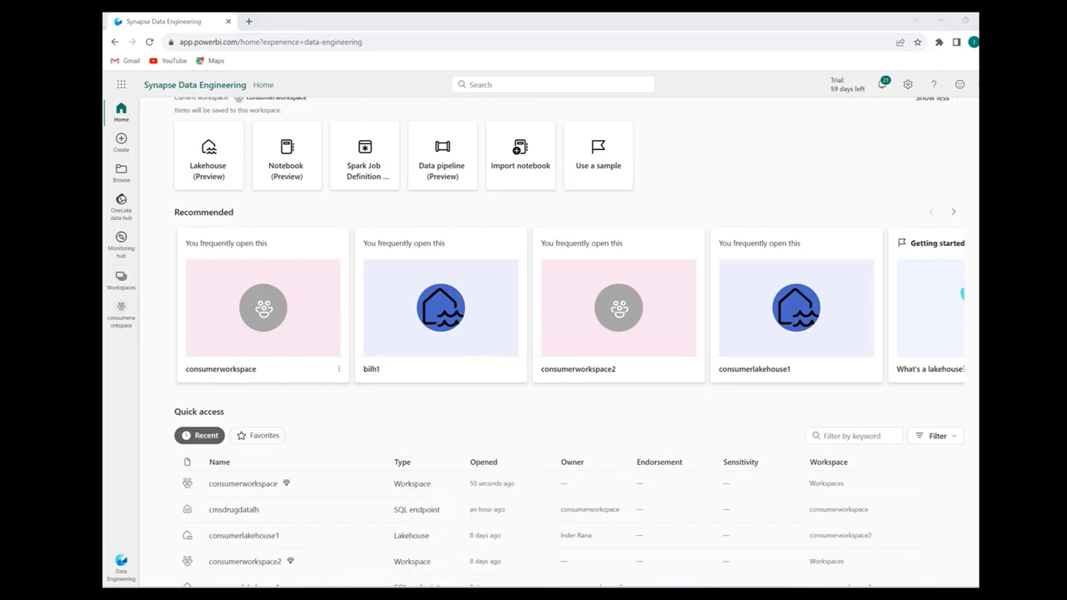
Review the GitHub step about creating a new Lakehouse, then return to the Fabric home page
{"action": "left_click", "coordinate": [248, 21]}
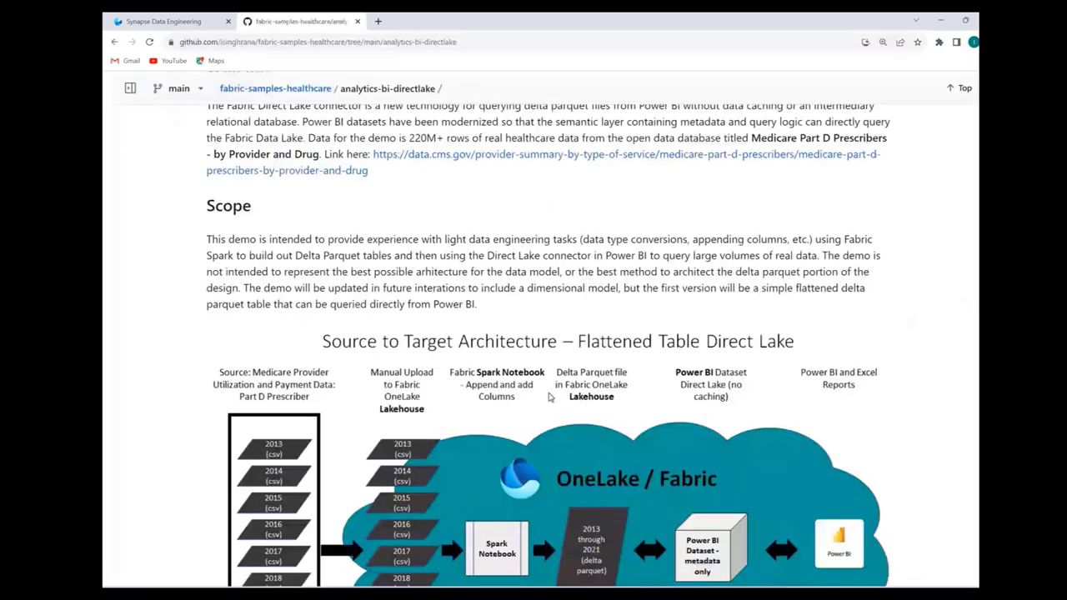
{"action": "scroll", "coordinate": [406, 369], "scroll_direction": "down", "scroll_amount": 5}
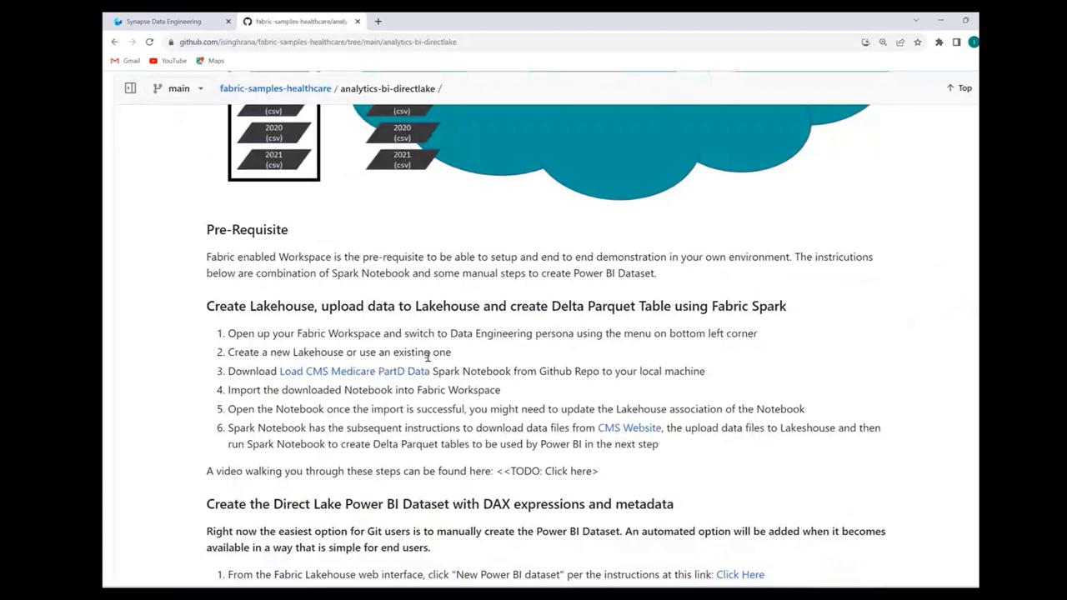
{"action": "left_click_drag", "start_coordinate": [457, 353], "coordinate": [259, 351]}
{"action": "left_click", "coordinate": [288, 358]}
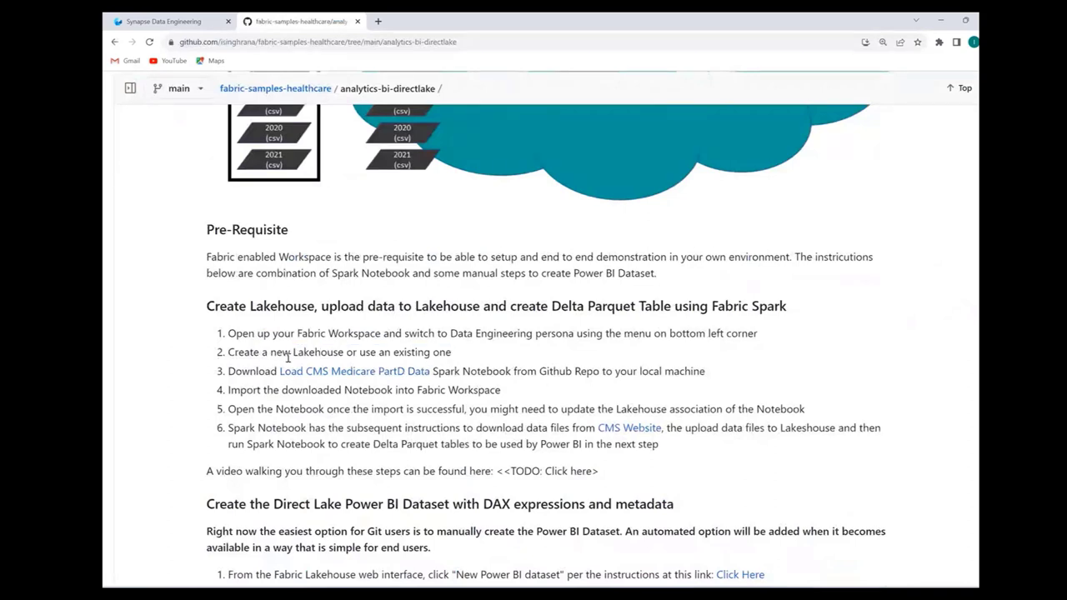
{"action": "left_click", "coordinate": [171, 20]}
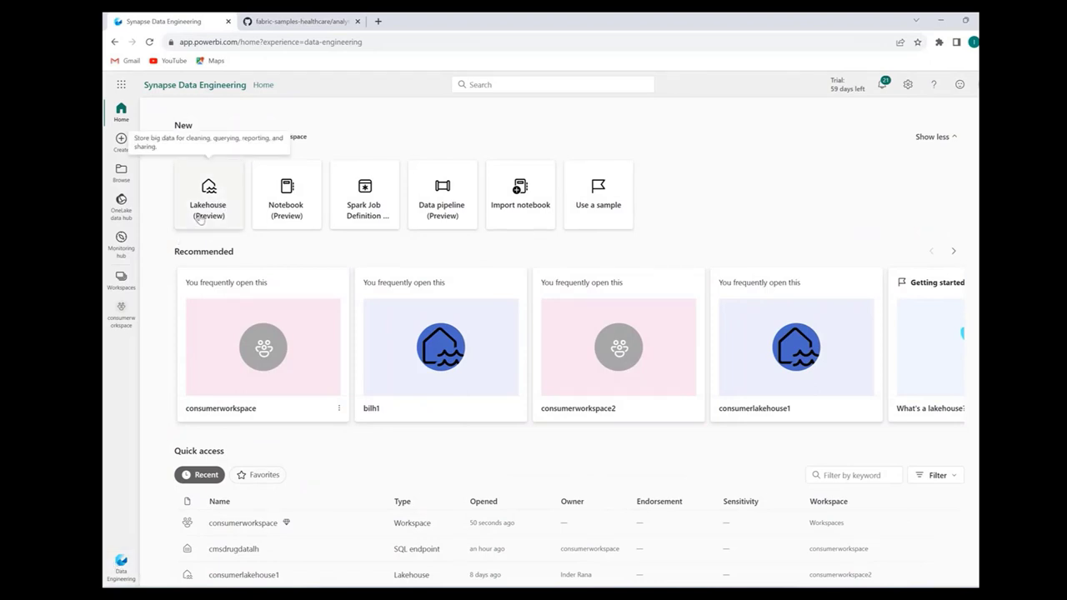
Create a new lakehouse named cmsdruglh2 and check that its Files folder is empty
{"action": "left_click", "coordinate": [200, 218]}
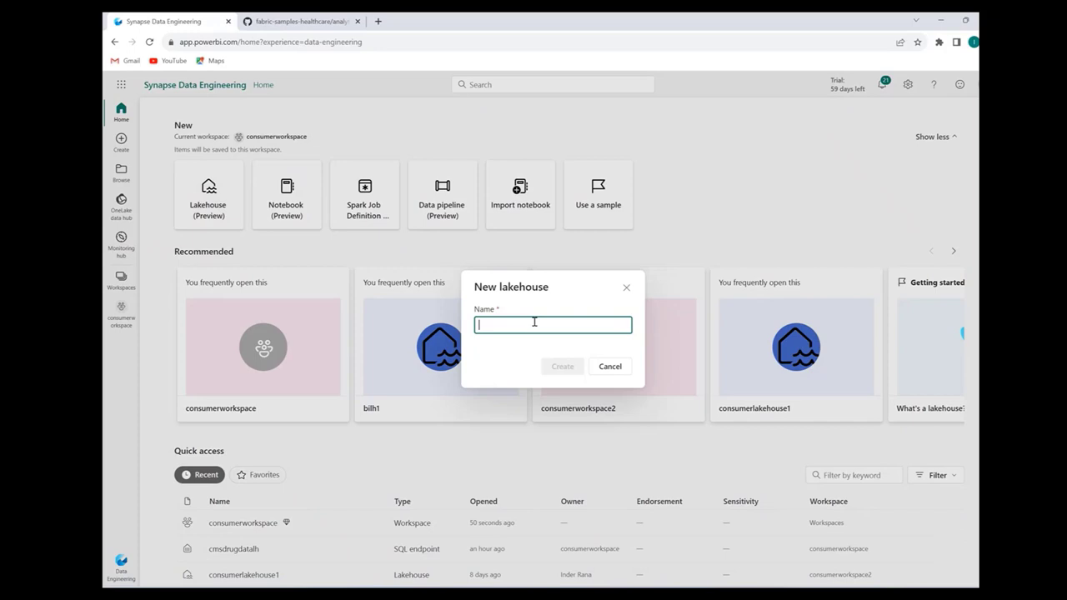
{"action": "type", "text": "cmsdruglh2"}
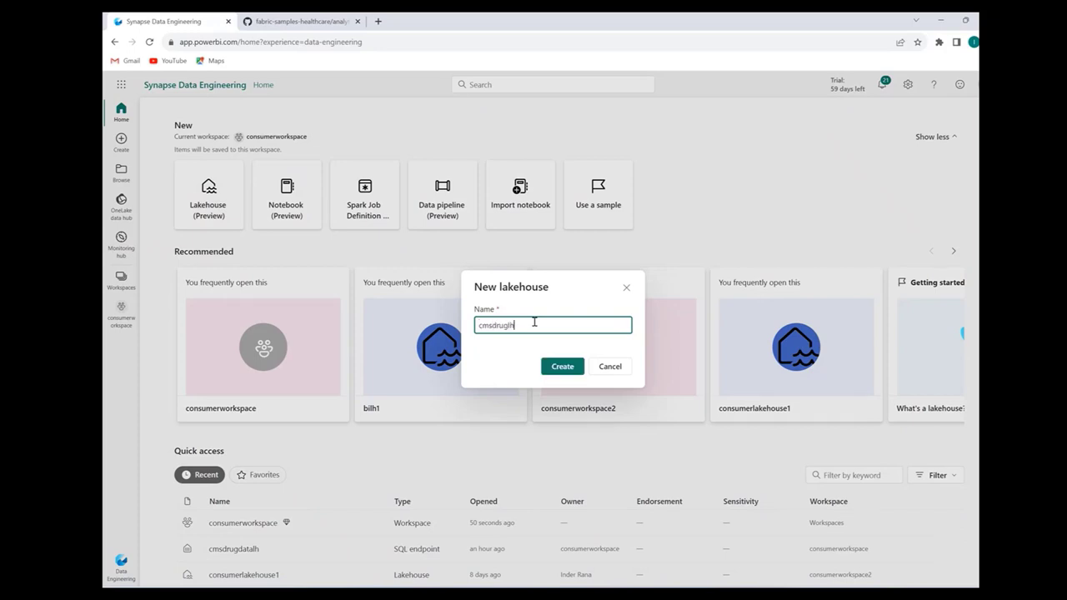
{"action": "left_click", "coordinate": [558, 367]}
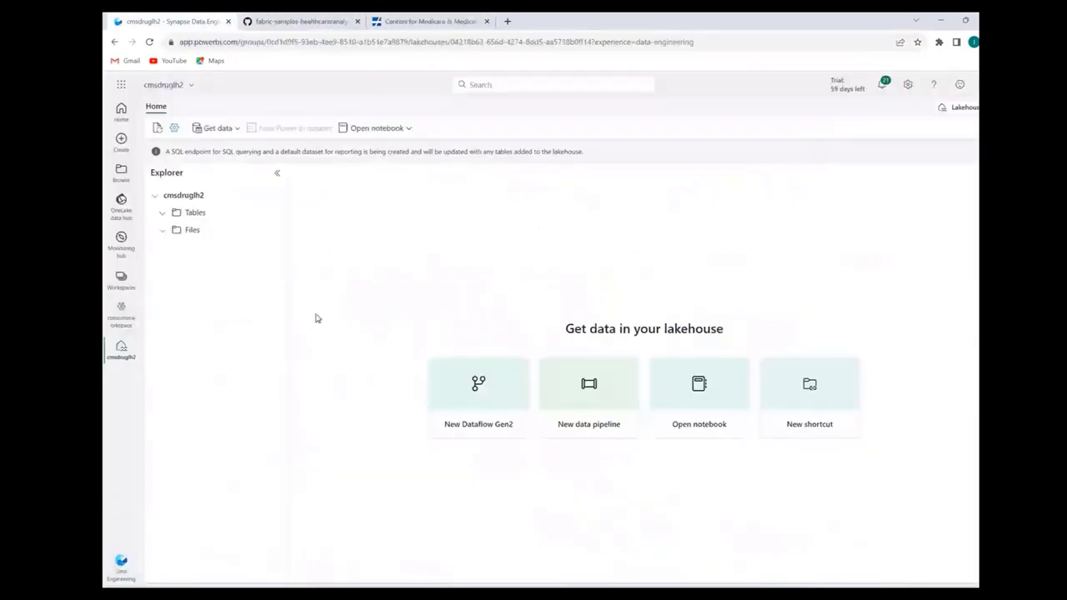
{"action": "left_click", "coordinate": [192, 230]}
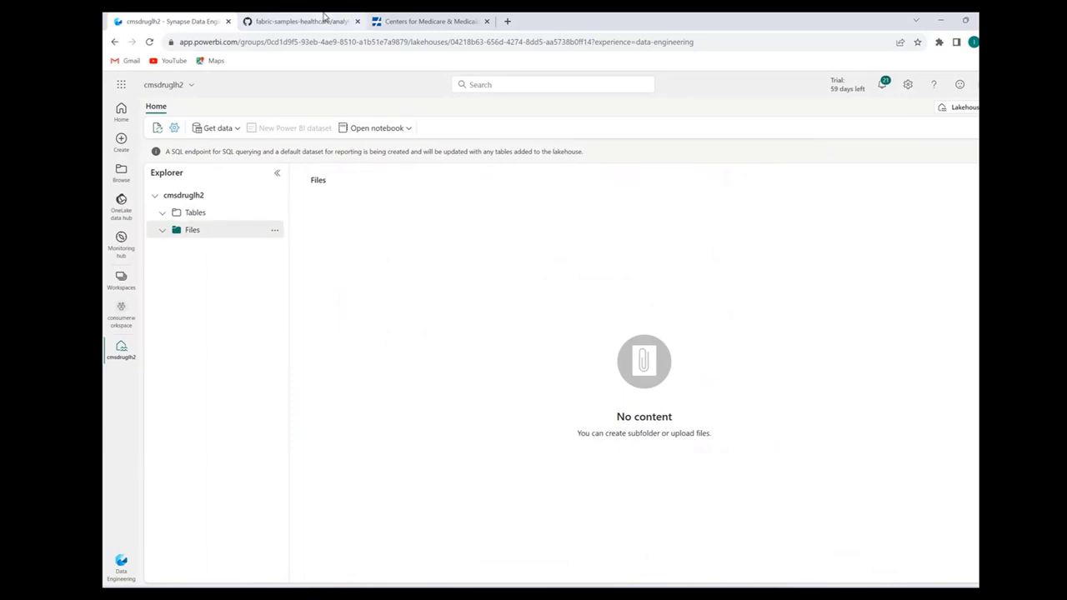
{"action": "left_click", "coordinate": [302, 21]}
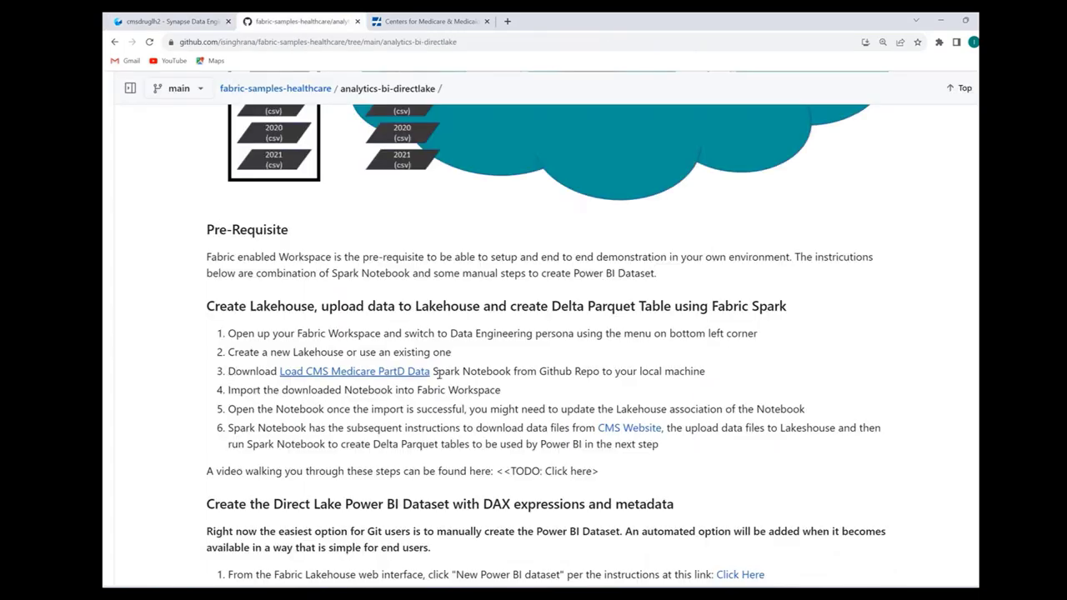
Open the Load CMS Medicare PartD Data notebook link in a new tab and download the raw .ipynb file
{"action": "right_click", "coordinate": [373, 372]}
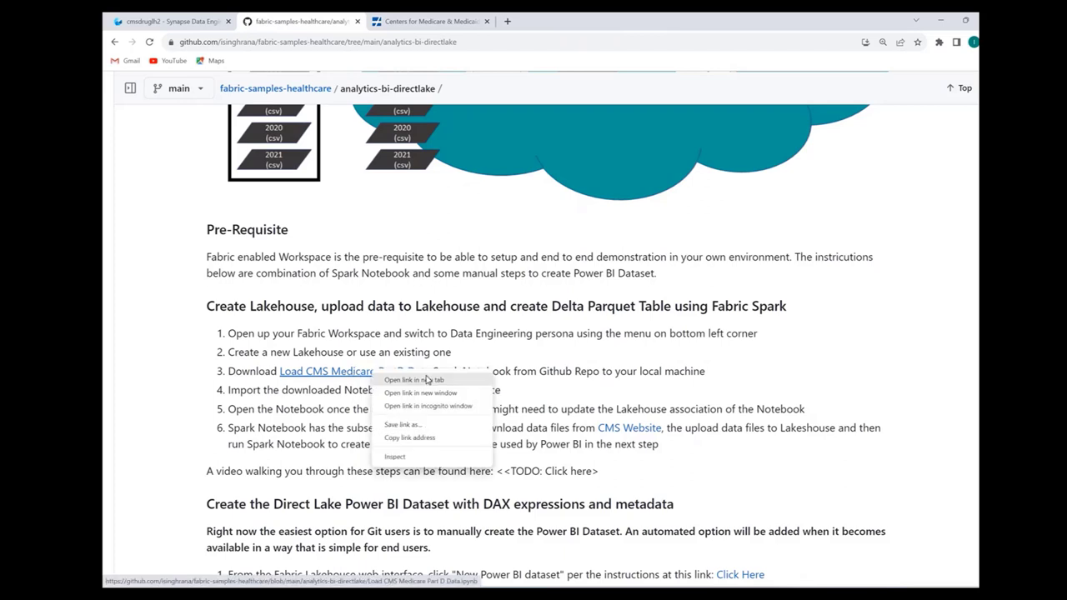
{"action": "left_click", "coordinate": [408, 377]}
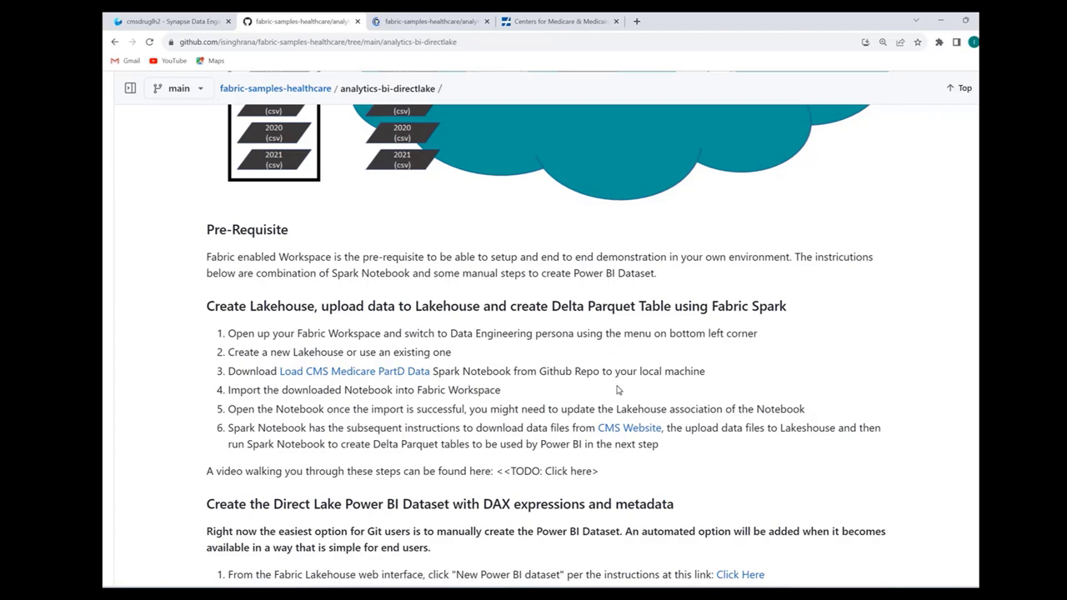
{"action": "left_click", "coordinate": [400, 21]}
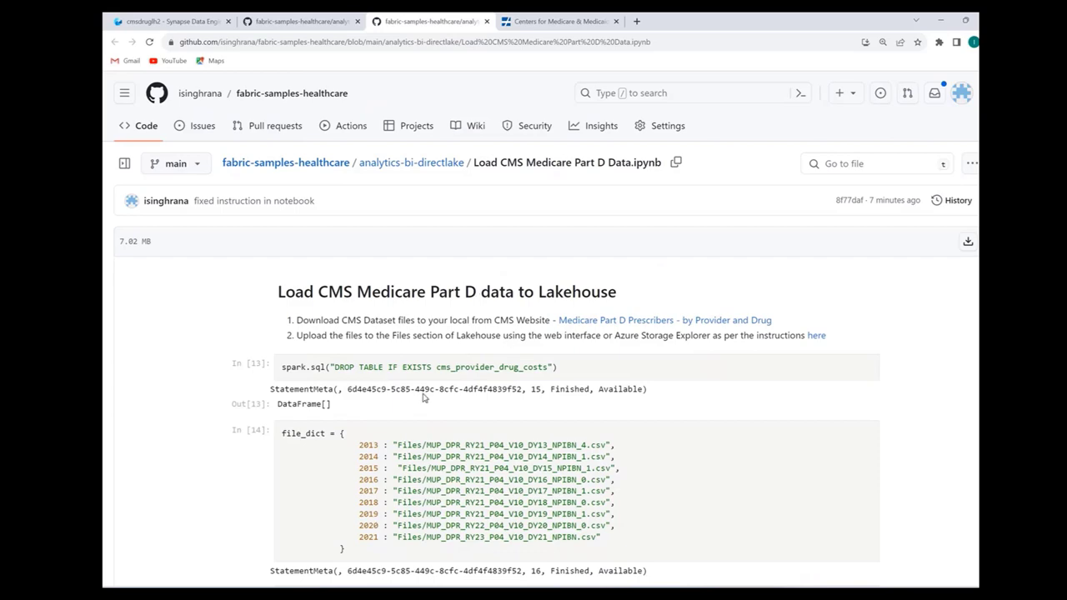
{"action": "scroll", "coordinate": [503, 314], "scroll_direction": "down", "scroll_amount": 1}
{"action": "scroll", "coordinate": [873, 212], "scroll_direction": "up", "scroll_amount": 1}
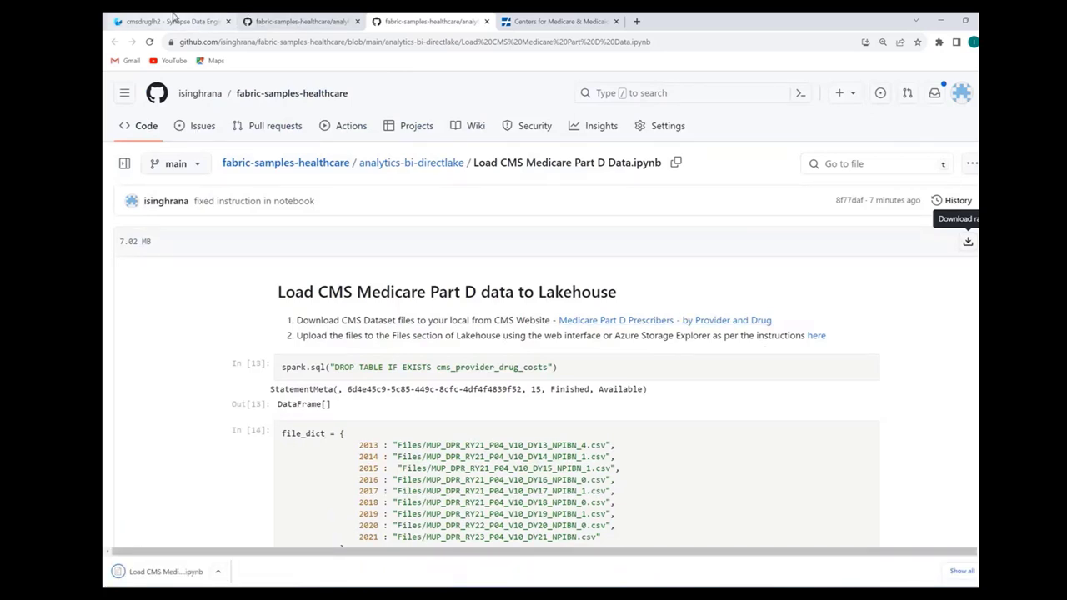
{"action": "left_click", "coordinate": [175, 19]}
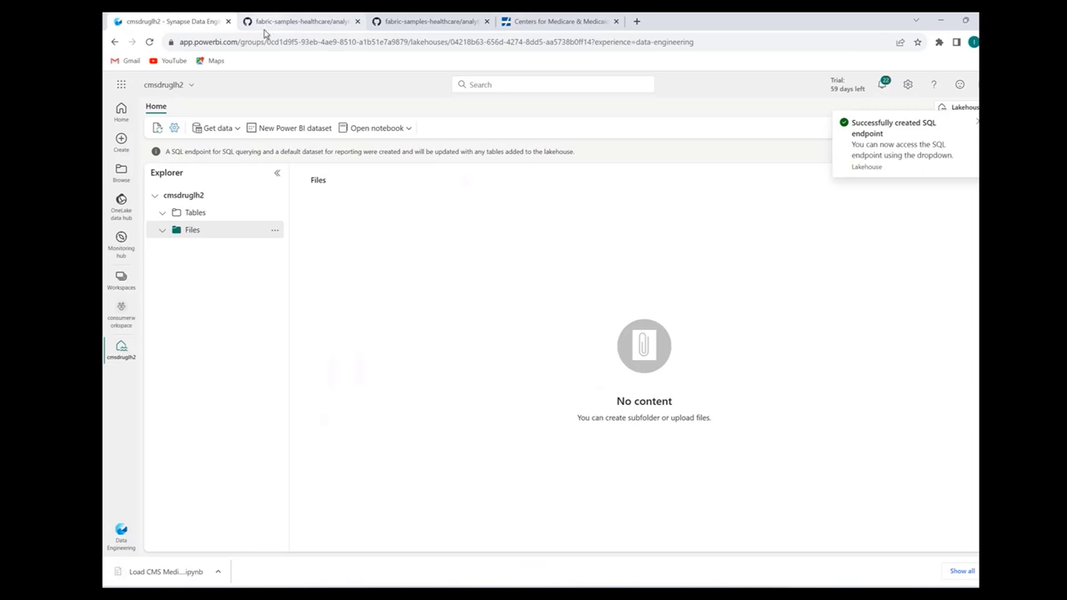
Import the local Load CMS Medicare Part D Data.ipynb file via Import notebook on the Data Engineering home page
{"action": "left_click", "coordinate": [121, 315]}
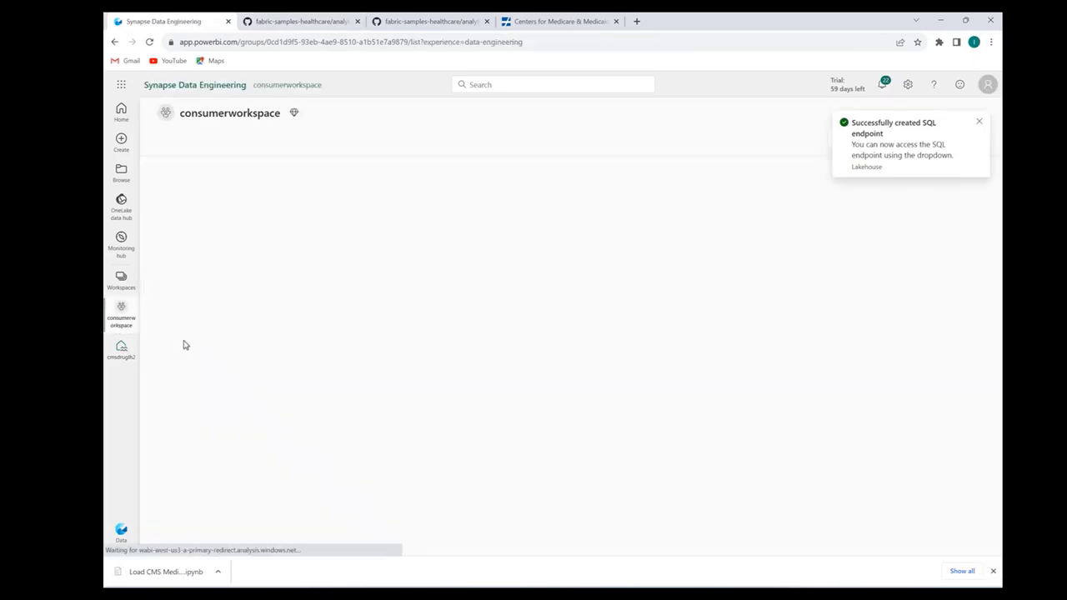
{"action": "left_click", "coordinate": [978, 121]}
{"action": "left_click", "coordinate": [127, 123]}
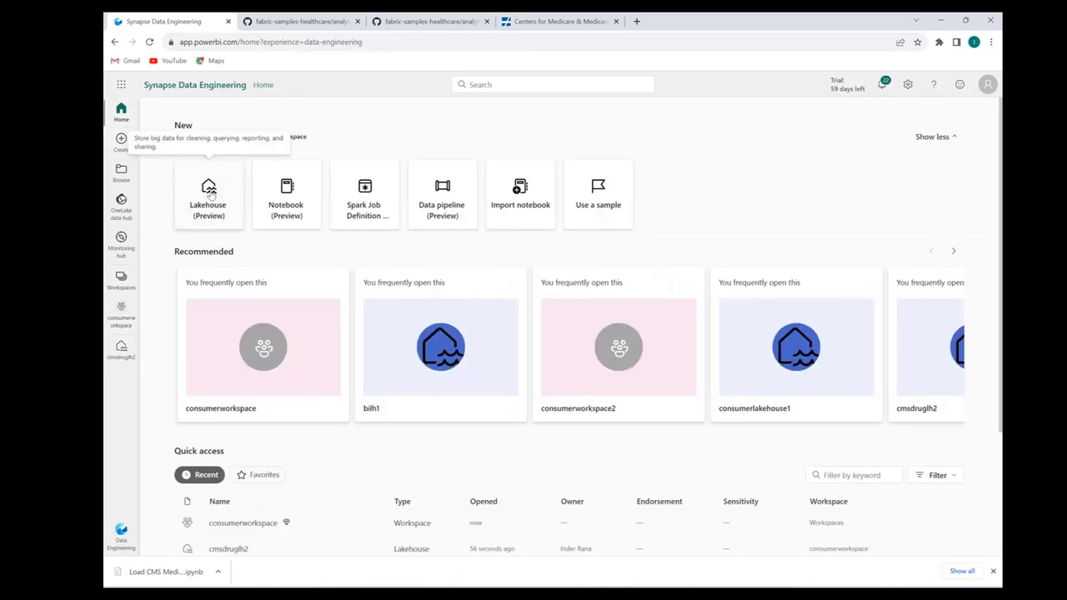
{"action": "left_click", "coordinate": [519, 207]}
{"action": "left_click", "coordinate": [854, 196]}
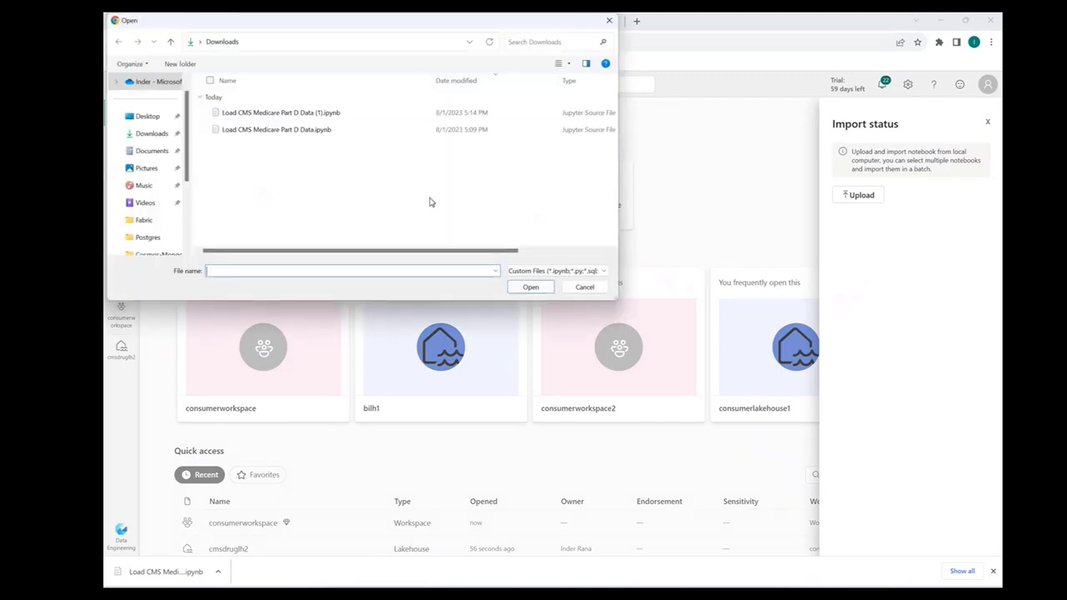
{"action": "left_click", "coordinate": [301, 130]}
{"action": "left_click", "coordinate": [532, 286]}
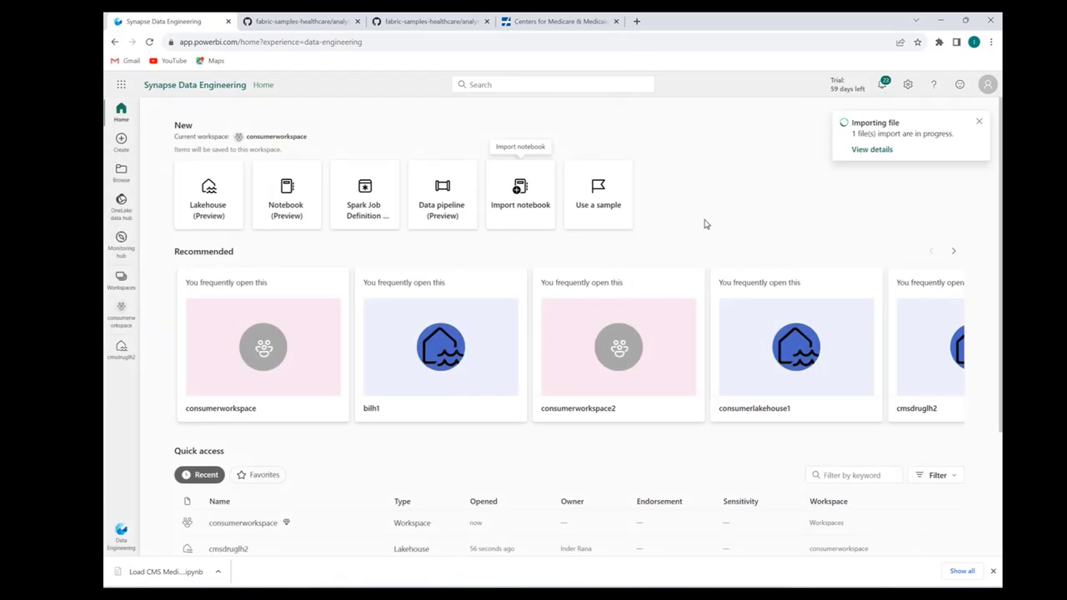
Filter consumerworkspace to notebooks, open Load CMS Medicare Part D Data, and bring up its lakehouse options
{"action": "left_click", "coordinate": [122, 318]}
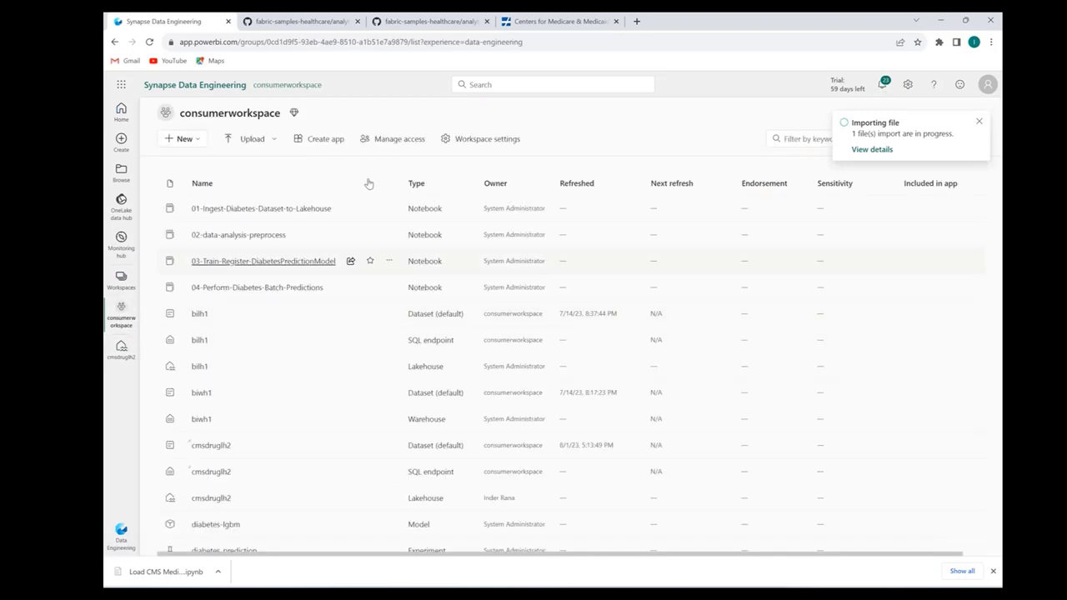
{"action": "left_click", "coordinate": [978, 122]}
{"action": "left_click", "coordinate": [887, 142]}
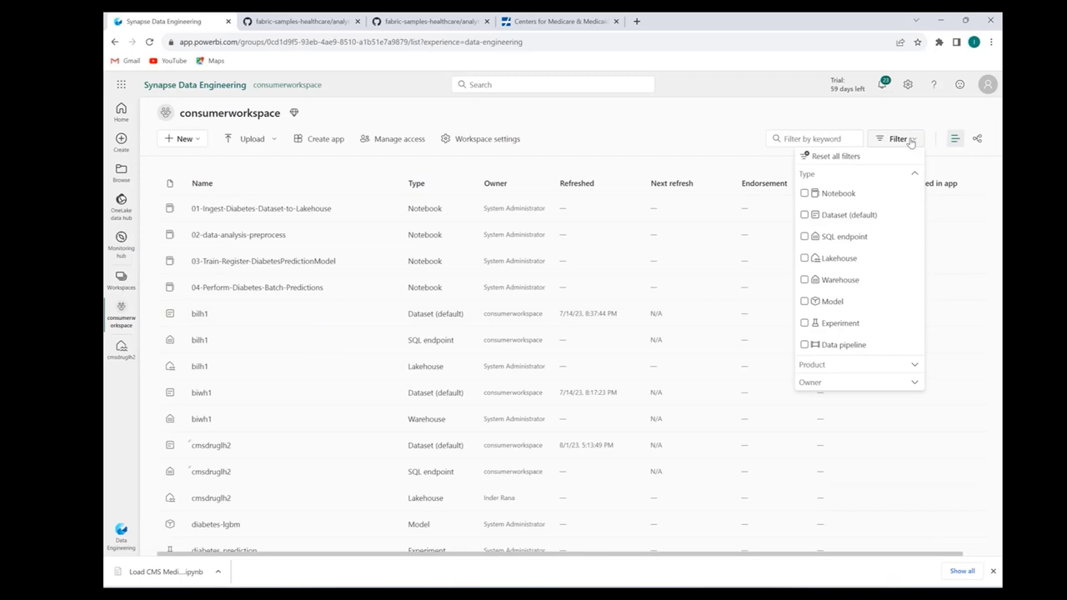
{"action": "left_click", "coordinate": [803, 193]}
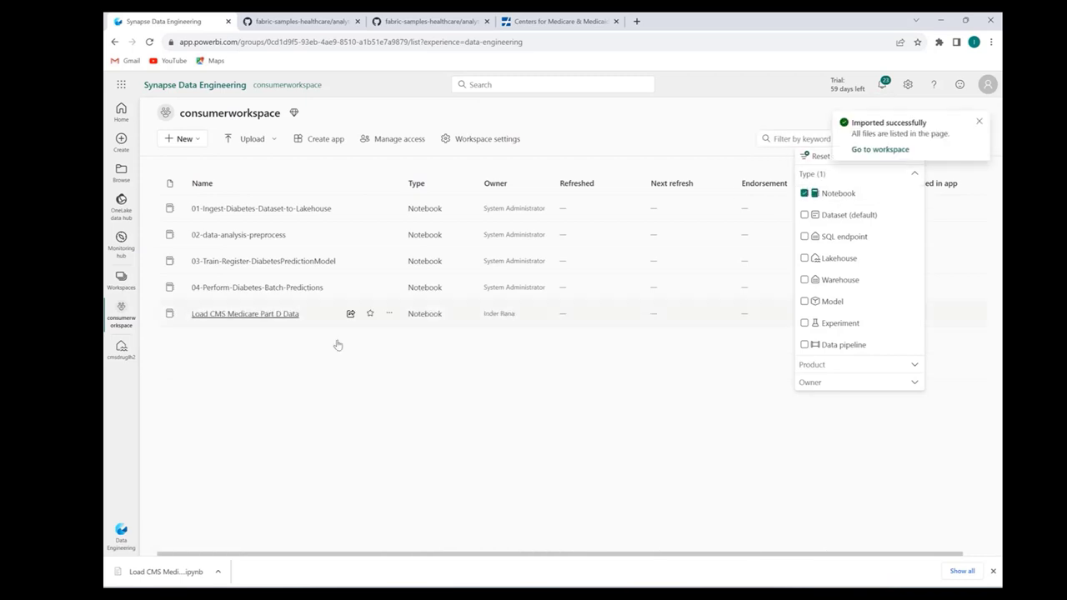
{"action": "left_click", "coordinate": [221, 314]}
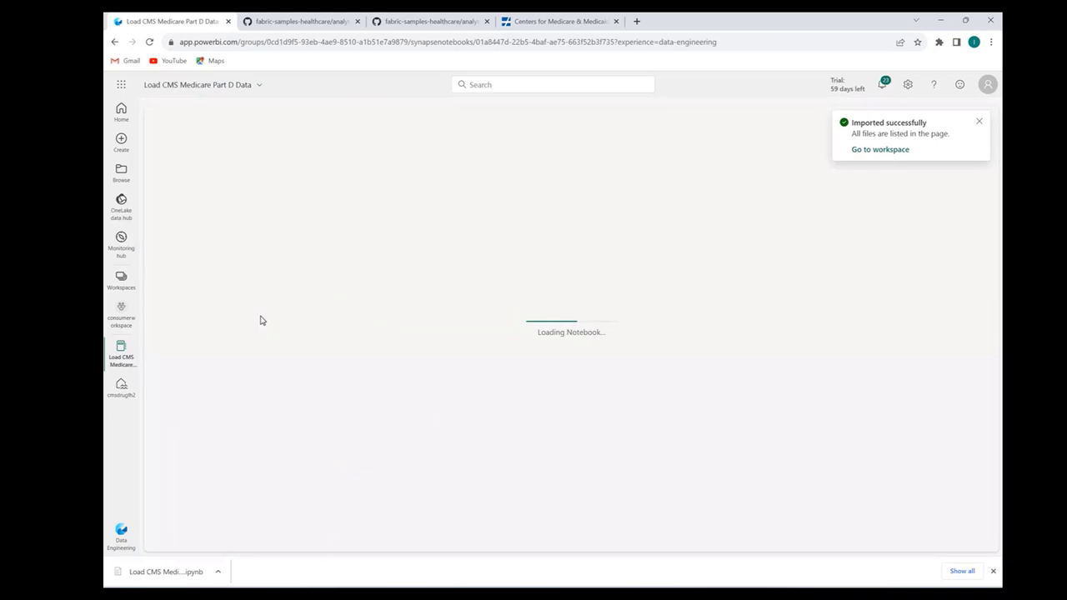
{"action": "left_click", "coordinate": [978, 121]}
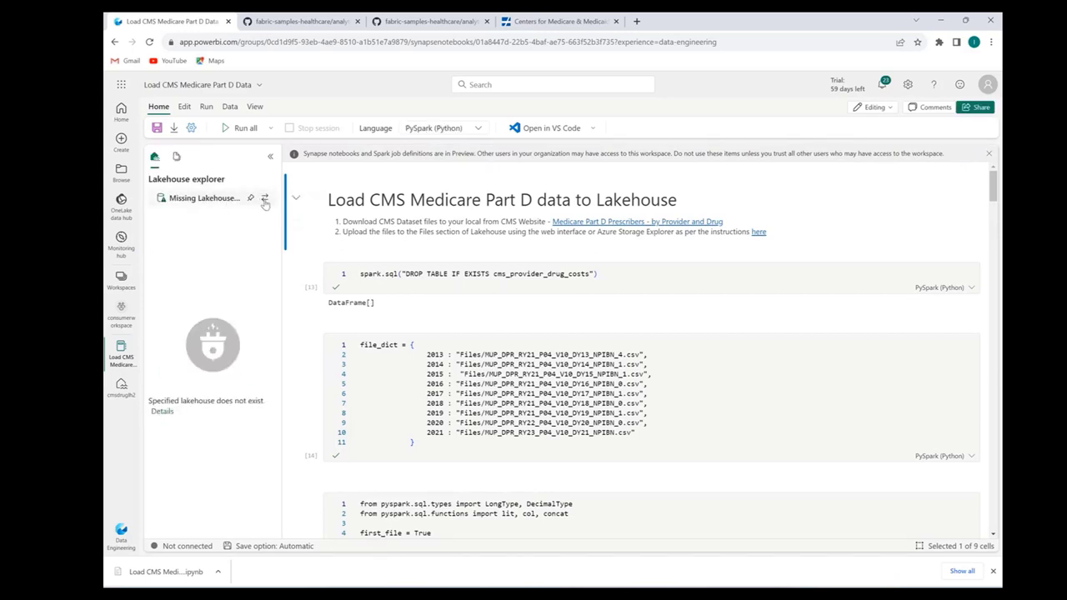
{"action": "left_click", "coordinate": [264, 201]}
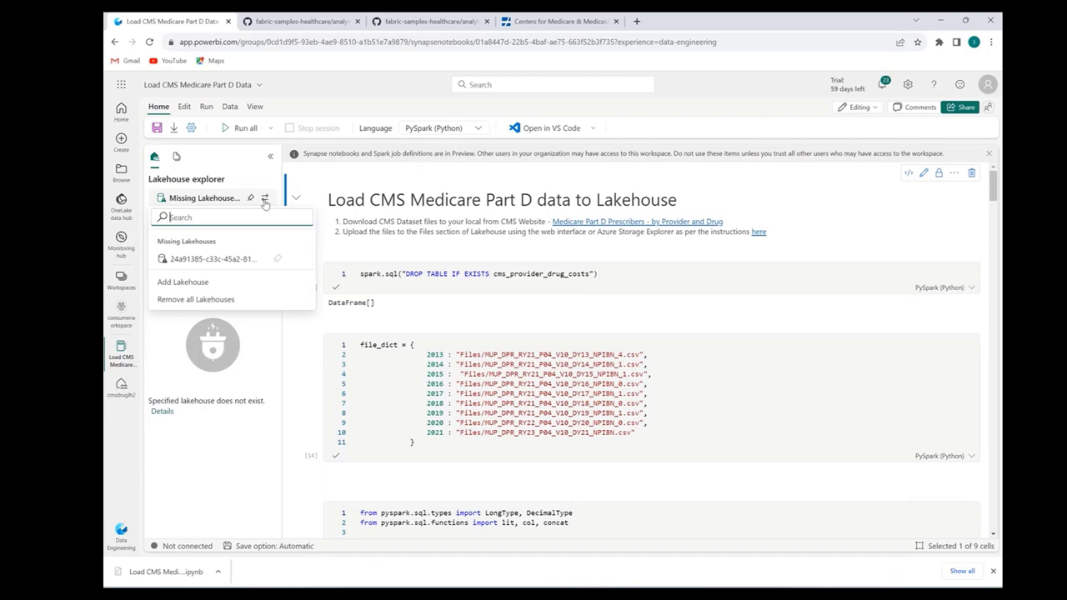
Remove all linked lakehouses from the notebook and attach the existing cmsdruglh2 lakehouse
{"action": "left_click", "coordinate": [200, 299]}
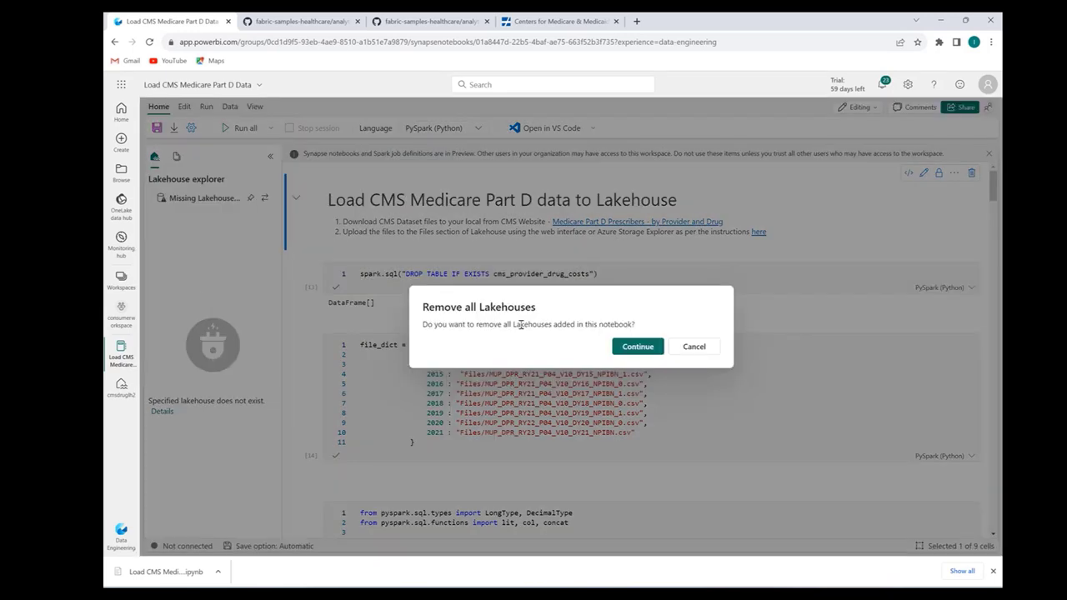
{"action": "left_click", "coordinate": [637, 347]}
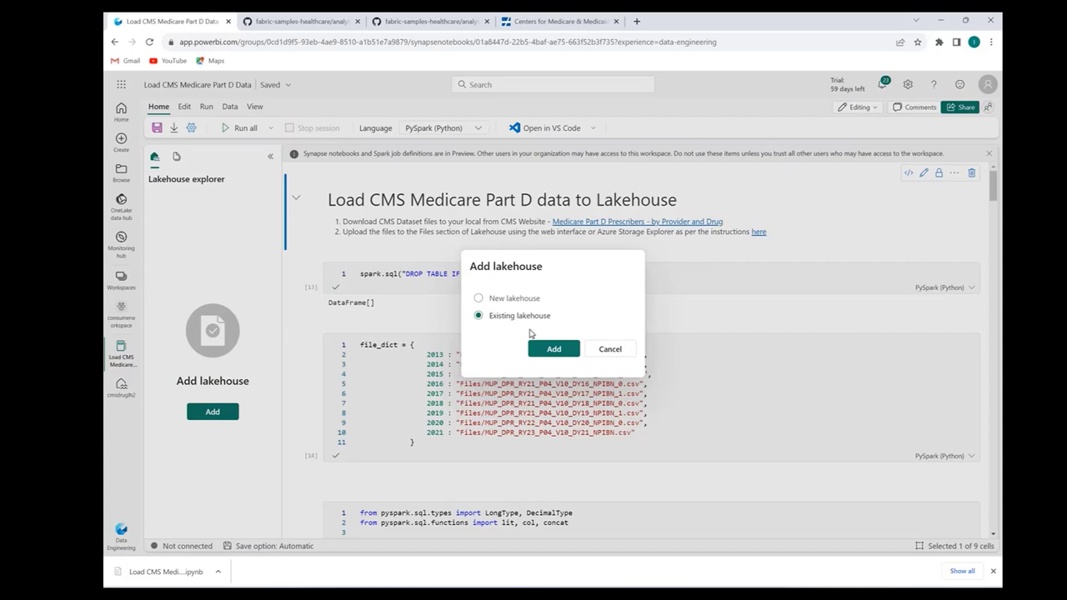
{"action": "left_click", "coordinate": [552, 349]}
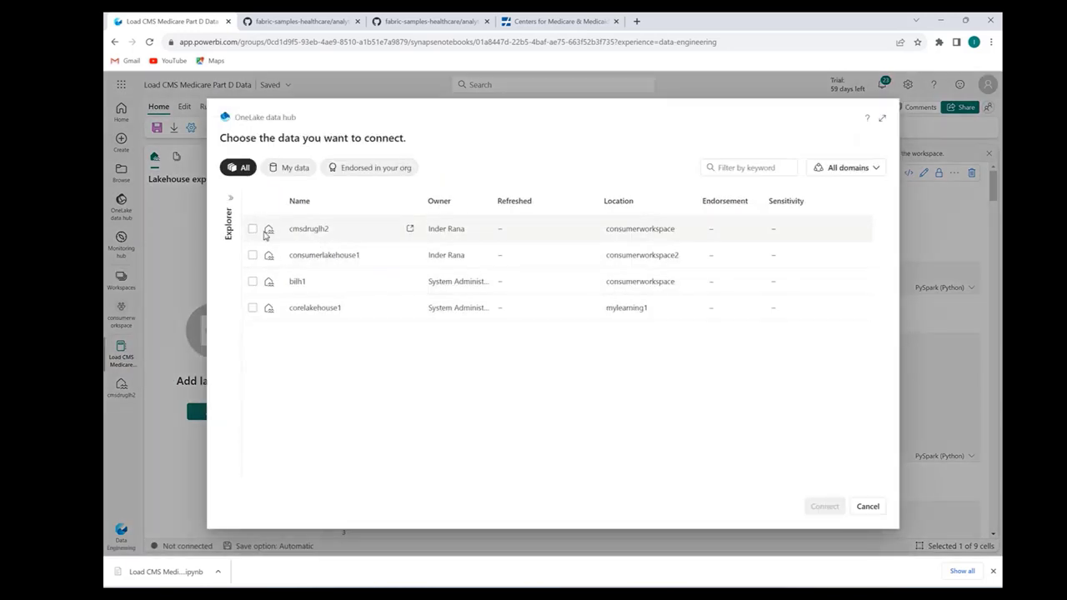
{"action": "left_click", "coordinate": [252, 229]}
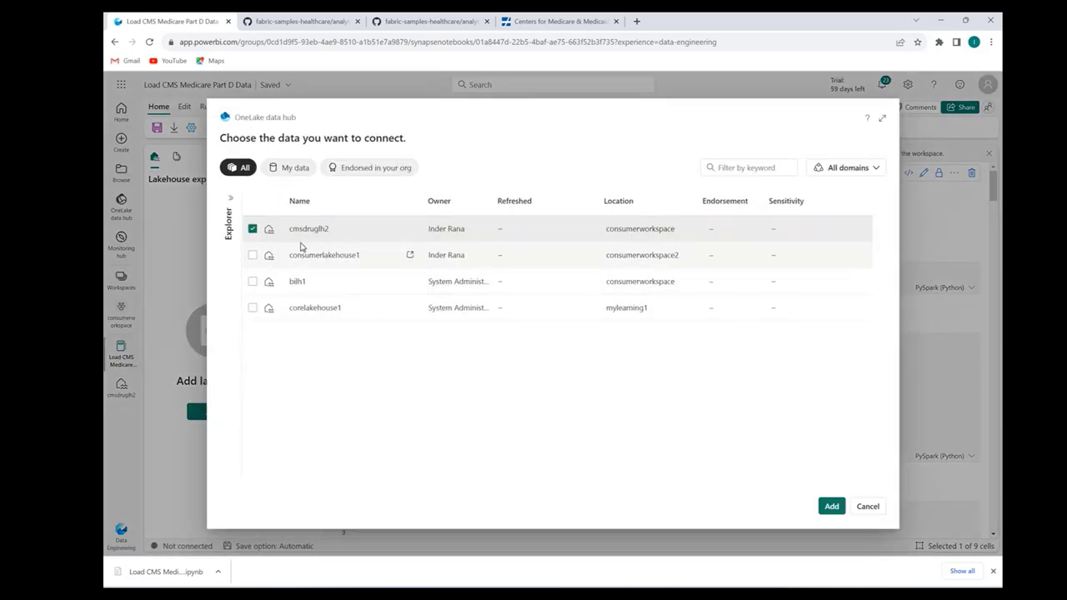
{"action": "left_click", "coordinate": [827, 506]}
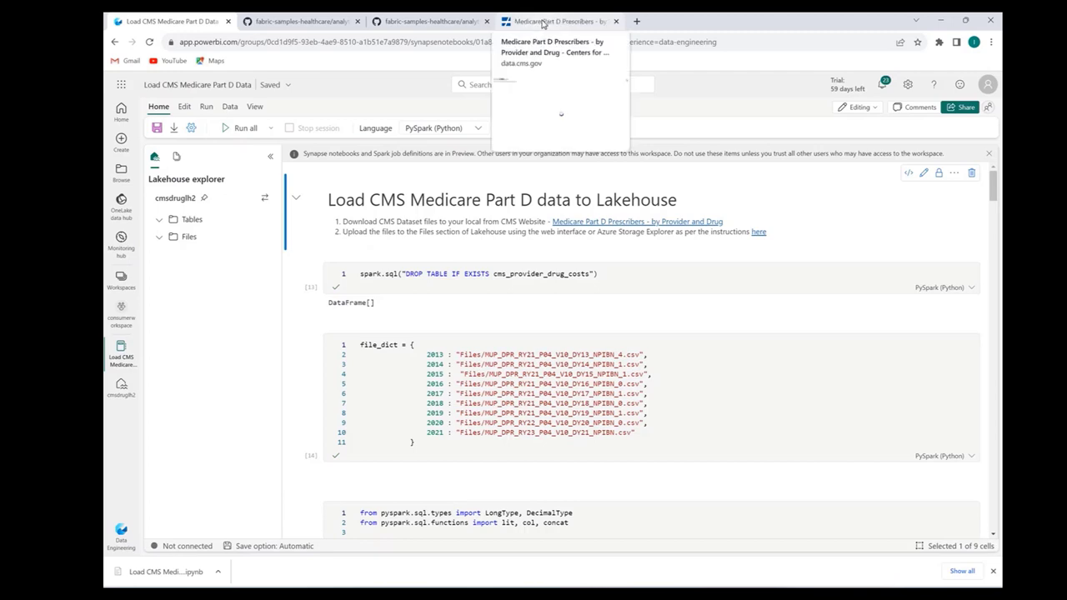
Download the Medicare Part D Prescribers data with the range 2016 to 2016 and view the Downloads folder
{"action": "left_click", "coordinate": [543, 22]}
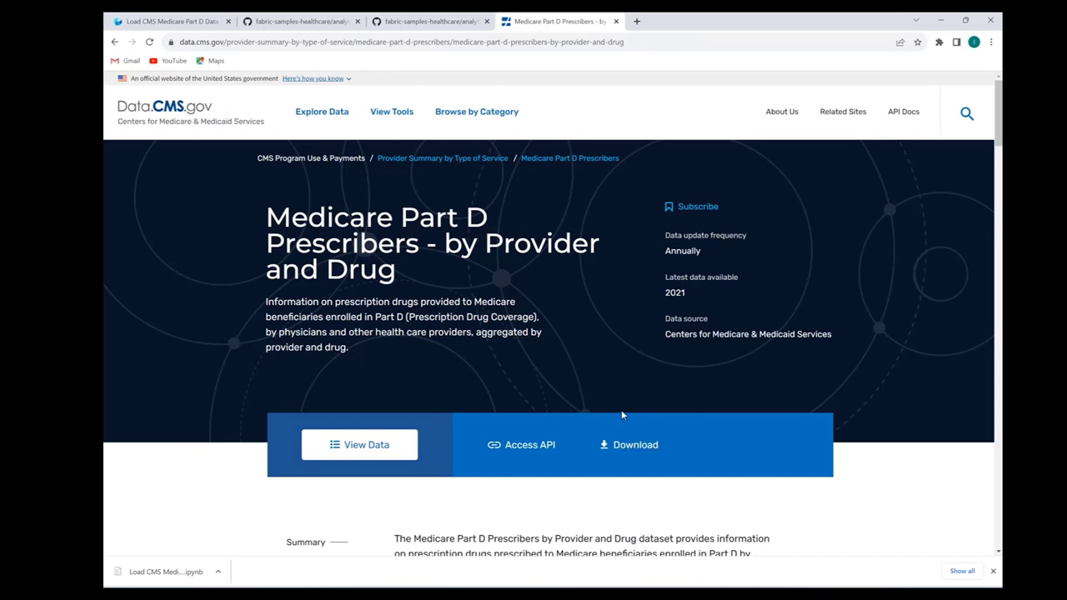
{"action": "left_click", "coordinate": [631, 445]}
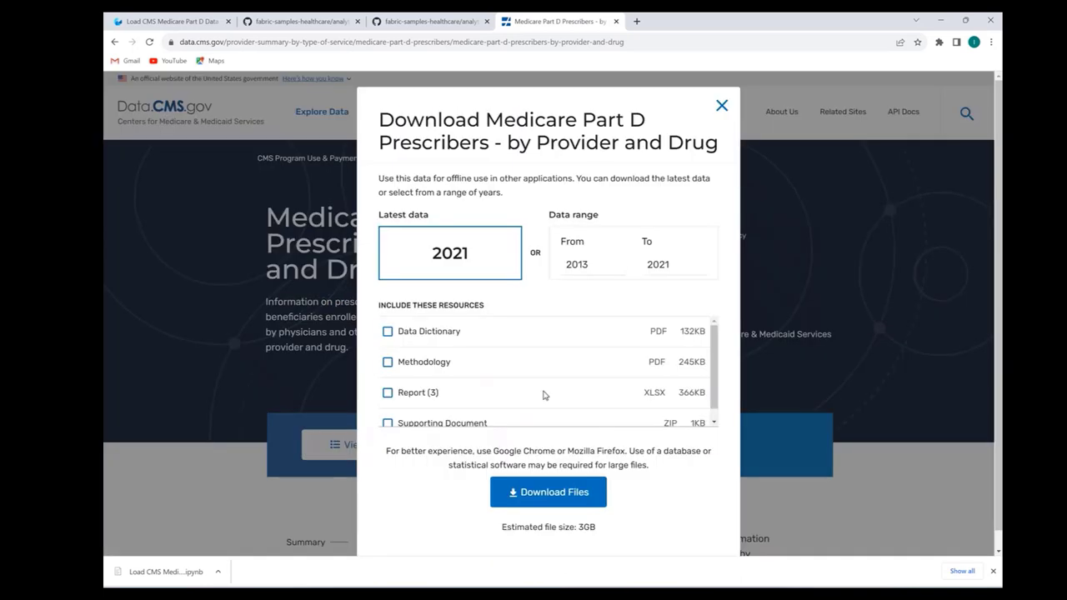
{"action": "left_click", "coordinate": [603, 267]}
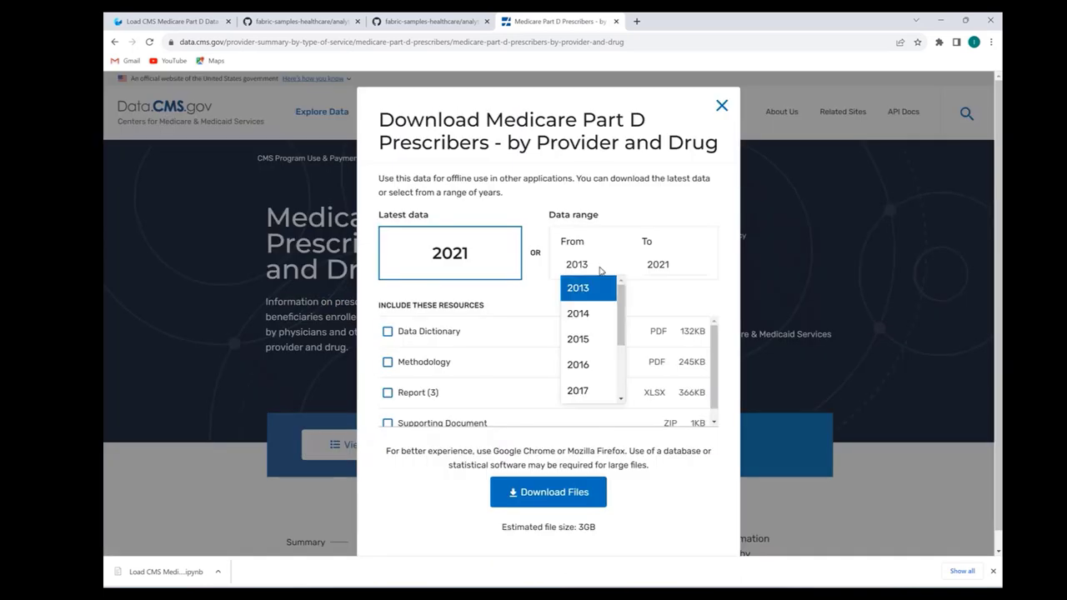
{"action": "left_click", "coordinate": [585, 365]}
{"action": "left_click", "coordinate": [672, 265]}
{"action": "scroll", "coordinate": [683, 371], "scroll_direction": "down", "scroll_amount": 1}
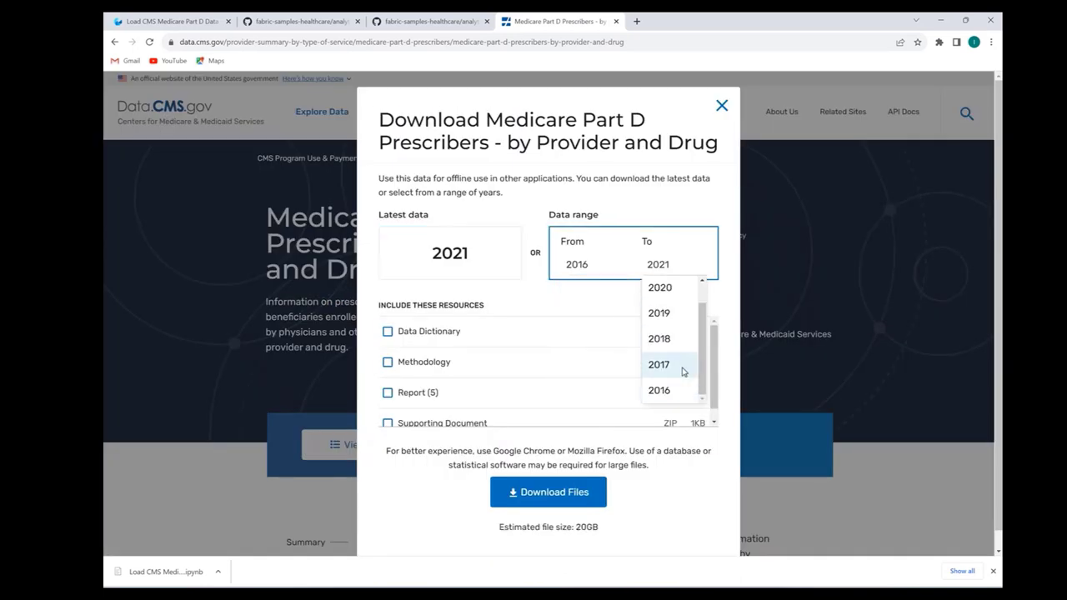
{"action": "left_click", "coordinate": [659, 391]}
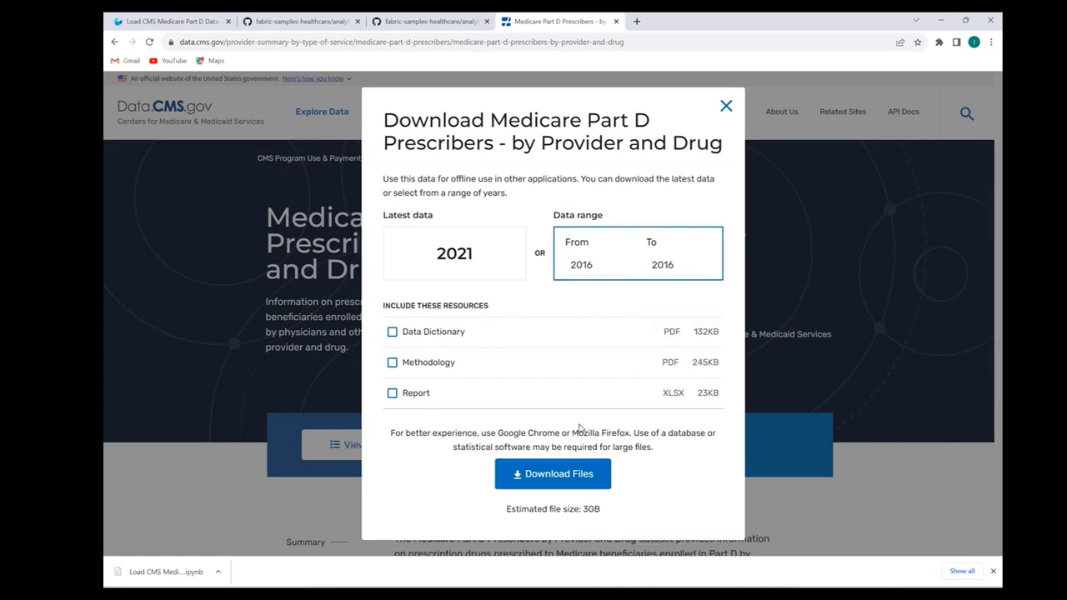
{"action": "left_click", "coordinate": [555, 474]}
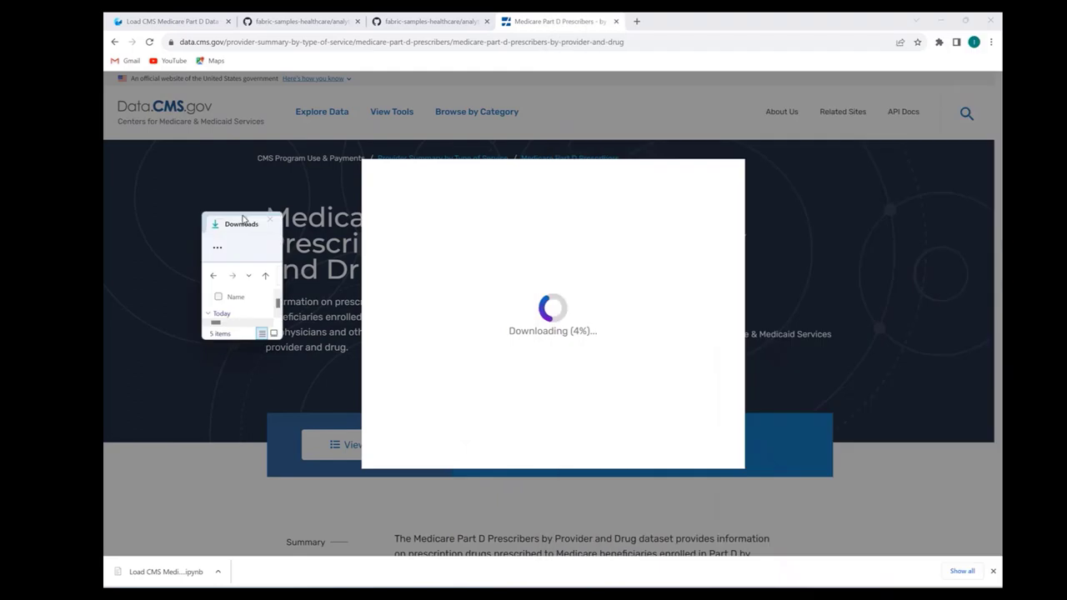
{"action": "left_click_drag", "start_coordinate": [247, 224], "coordinate": [315, 233]}
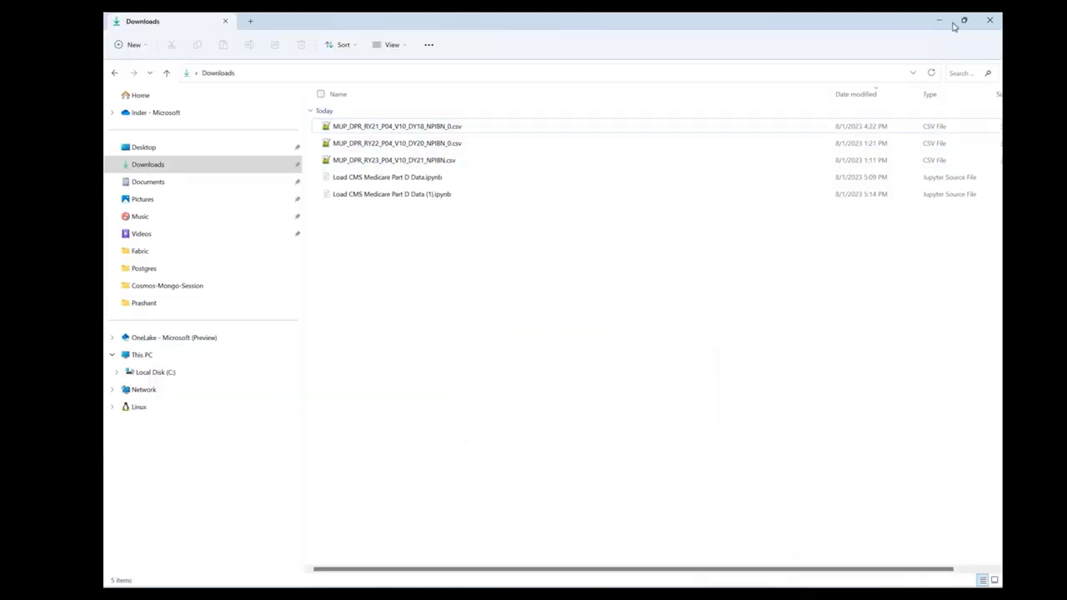
Minimize the Downloads folder window so the Part D download progress is visible
{"action": "left_click", "coordinate": [943, 22]}
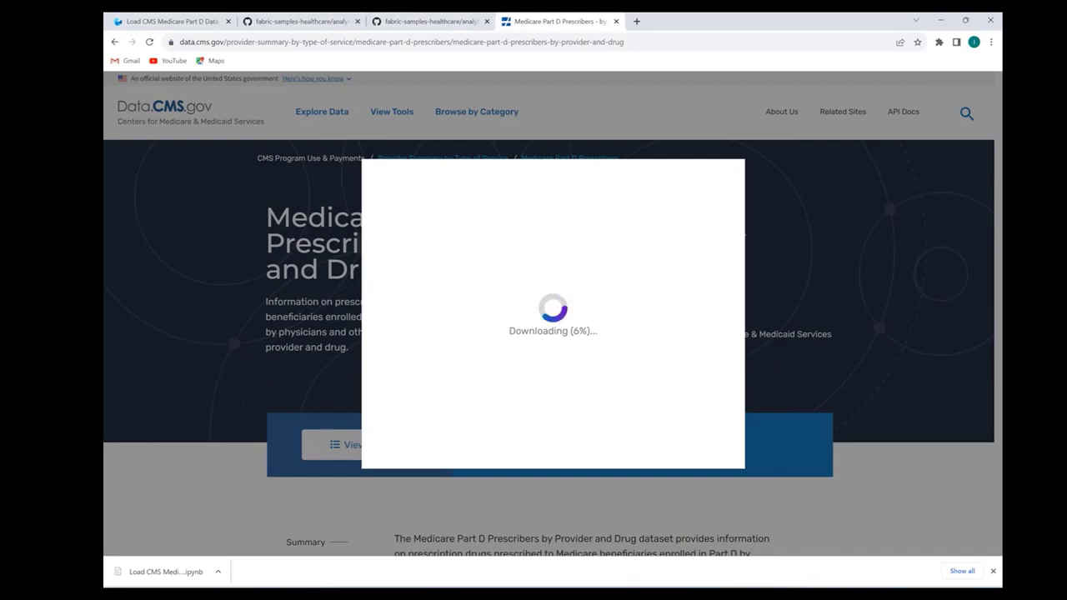
Open the cmsdruglh2 lakehouse from the notebook, then open and close the Files upload panel
{"action": "left_click", "coordinate": [163, 22]}
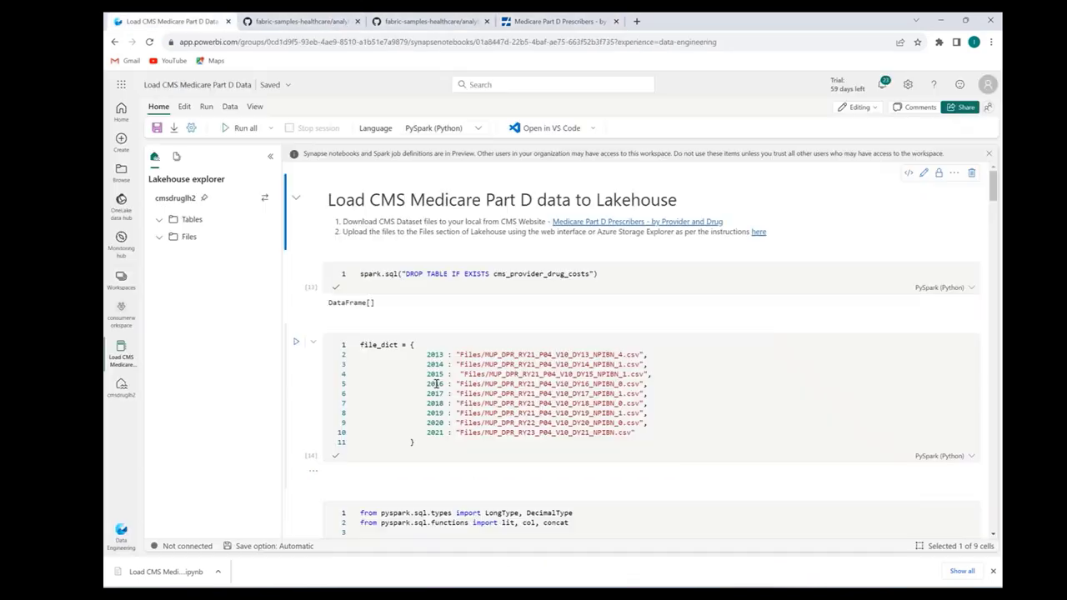
{"action": "left_click", "coordinate": [120, 390]}
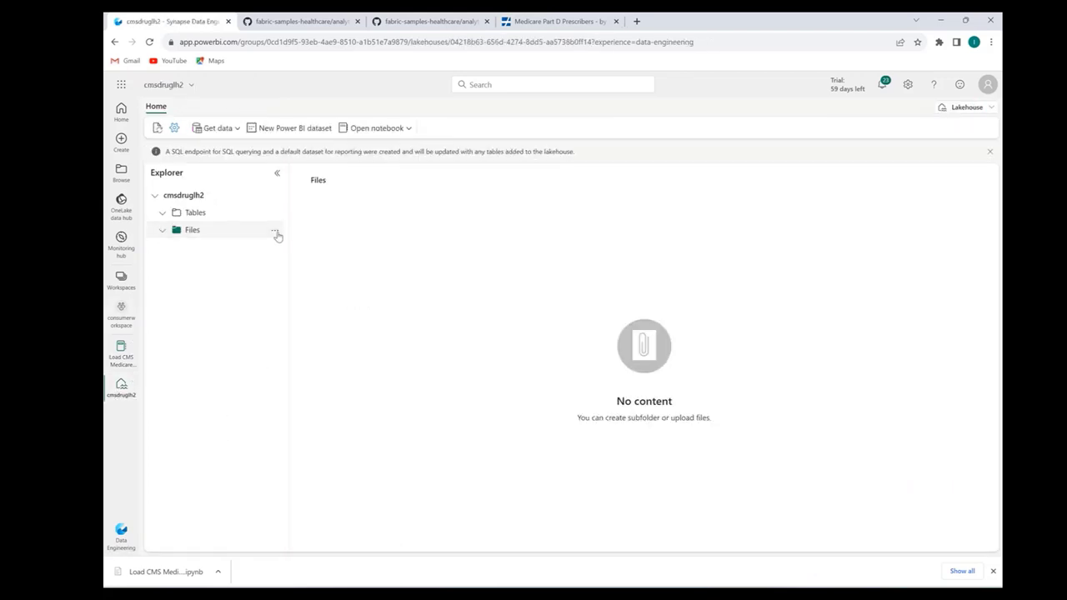
{"action": "left_click", "coordinate": [275, 232]}
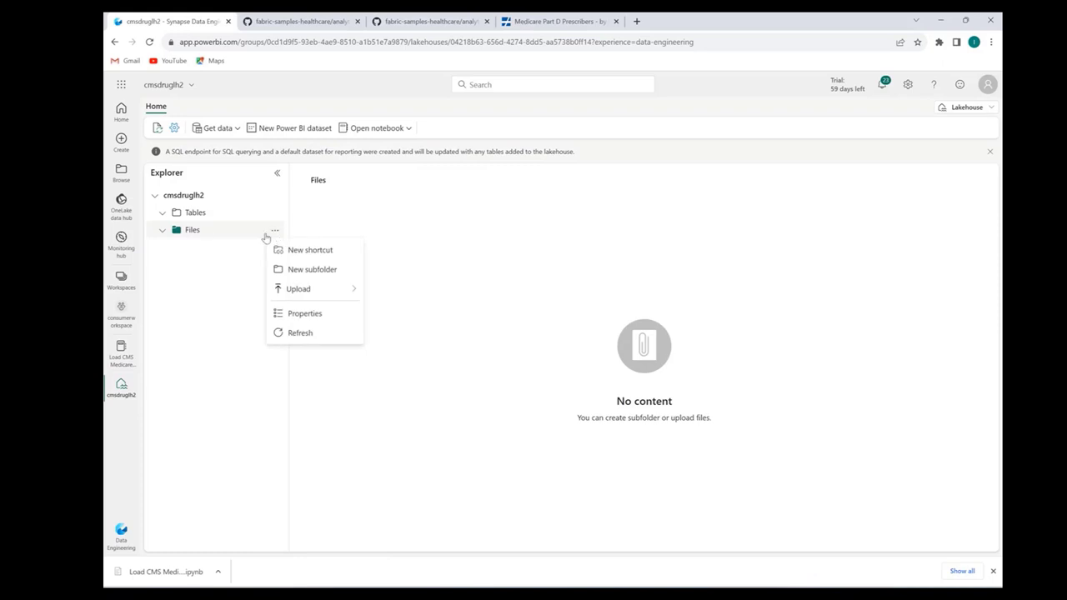
{"action": "mouse_move", "coordinate": [325, 289]}
{"action": "left_click", "coordinate": [392, 291]}
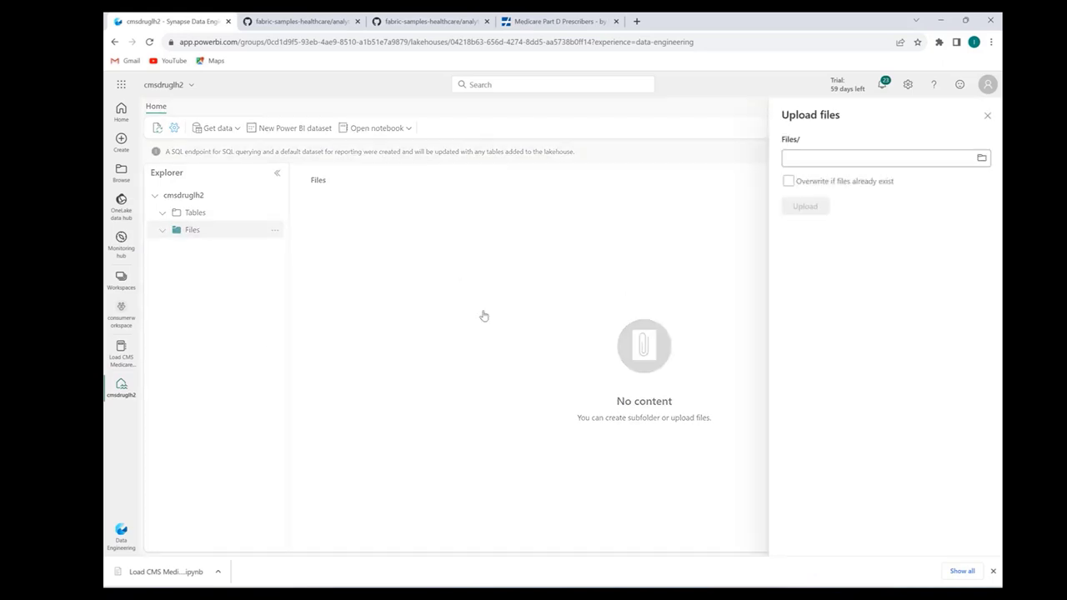
{"action": "left_click", "coordinate": [986, 118]}
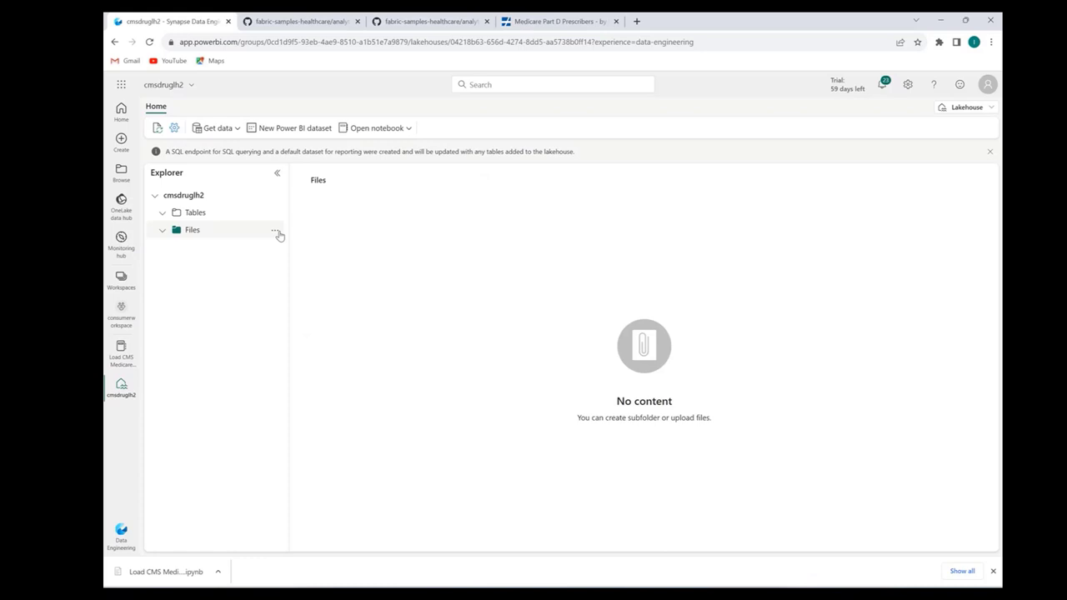
Copy the OneLake URL from the Files folder's Properties panel
{"action": "left_click", "coordinate": [276, 232]}
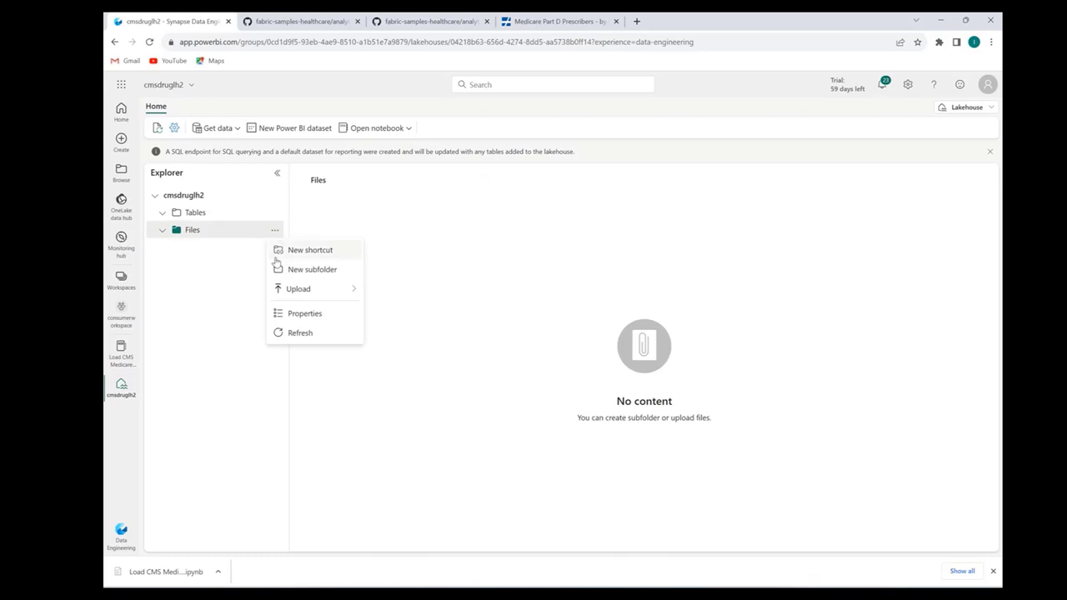
{"action": "left_click", "coordinate": [302, 314]}
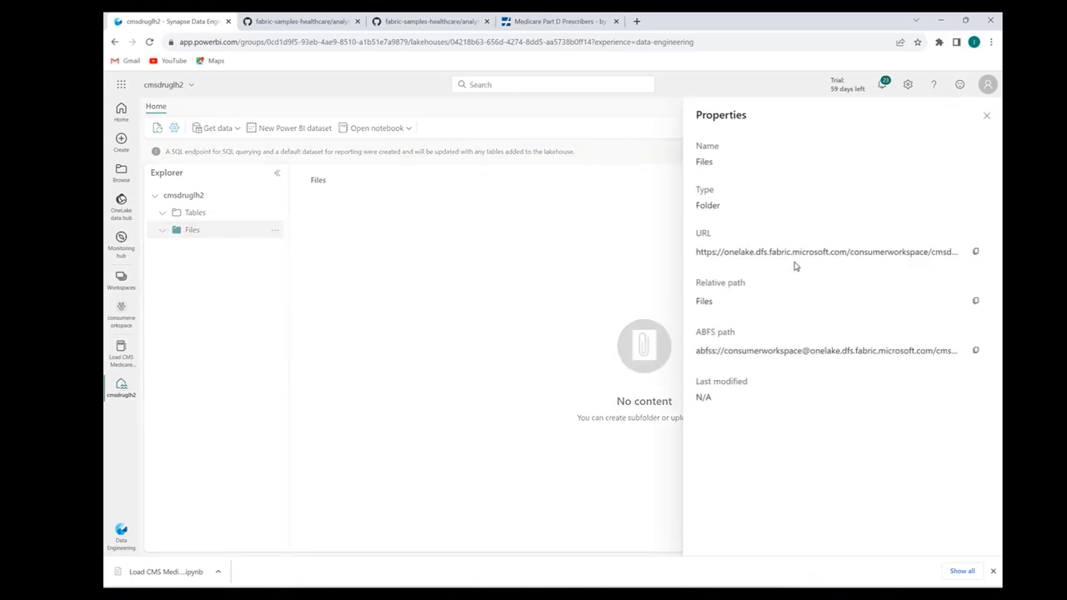
{"action": "left_click_drag", "start_coordinate": [697, 252], "coordinate": [949, 253]}
{"action": "left_click", "coordinate": [974, 251]}
{"action": "left_click", "coordinate": [825, 585]}
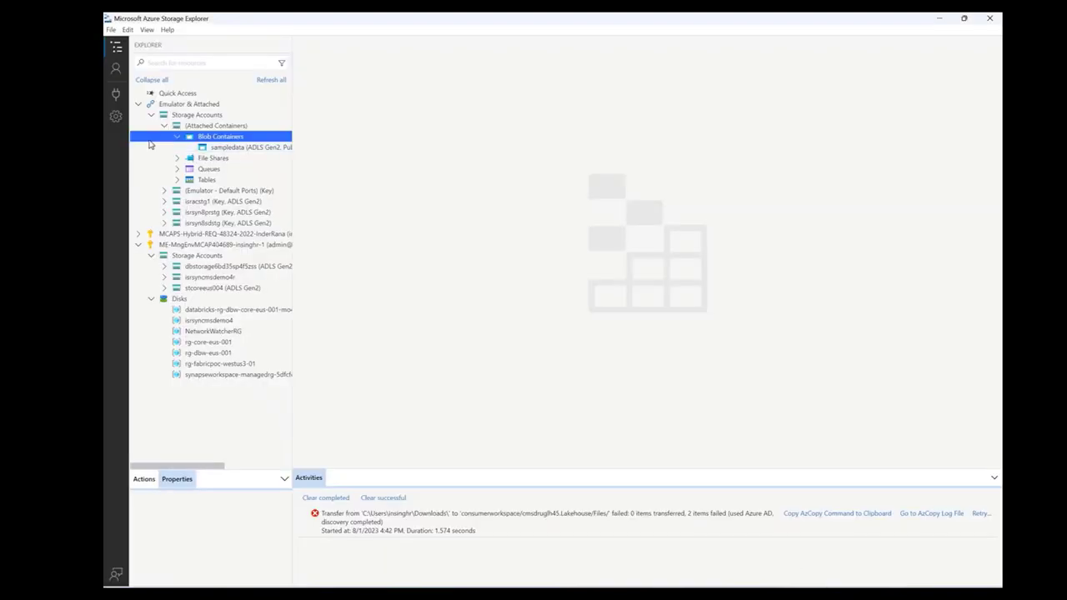
Start an ADLS Gen2 container connection and sign in with the administrator Azure AD account
{"action": "left_click", "coordinate": [115, 94]}
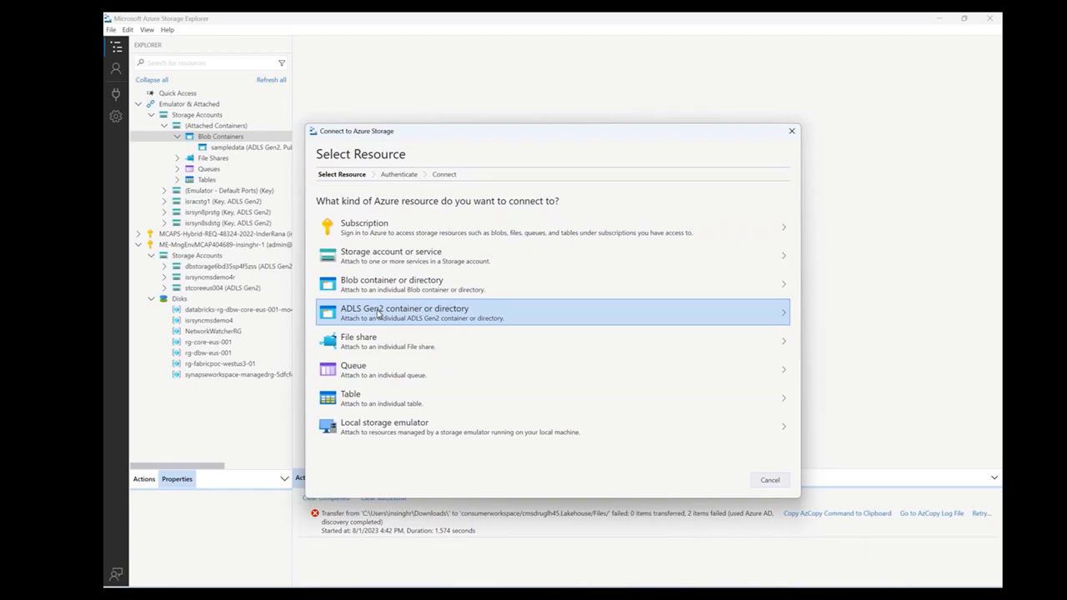
{"action": "left_click", "coordinate": [377, 313]}
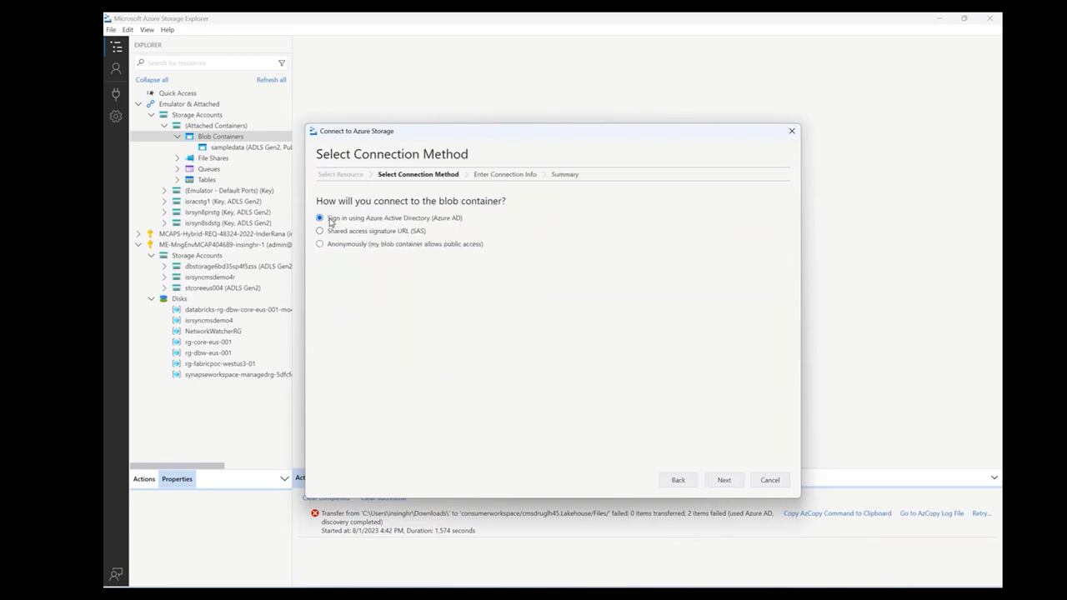
{"action": "left_click", "coordinate": [724, 481]}
{"action": "left_click", "coordinate": [392, 238]}
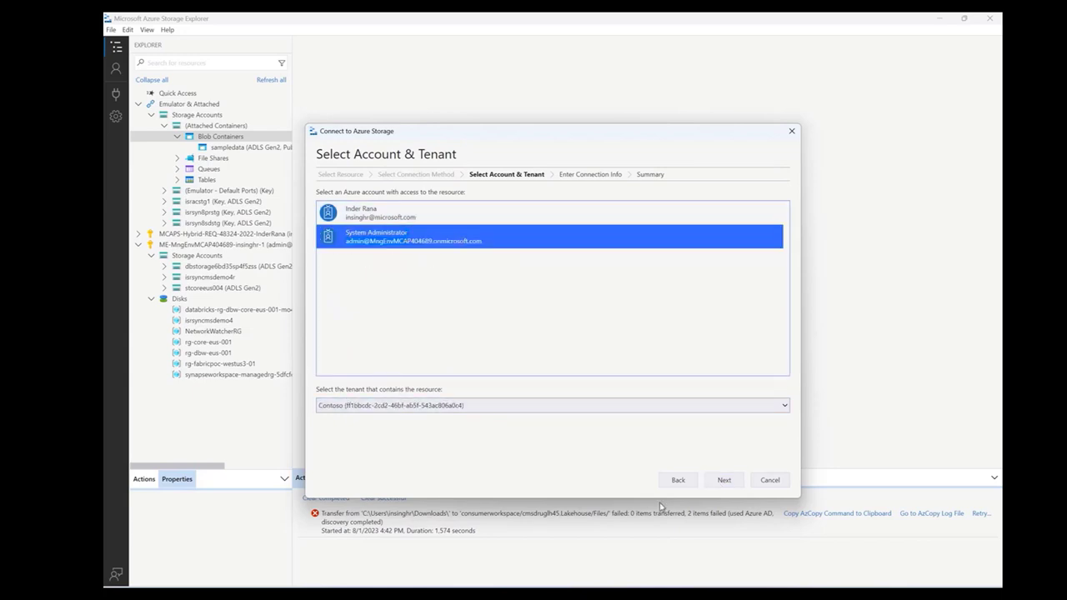
{"action": "left_click", "coordinate": [724, 481]}
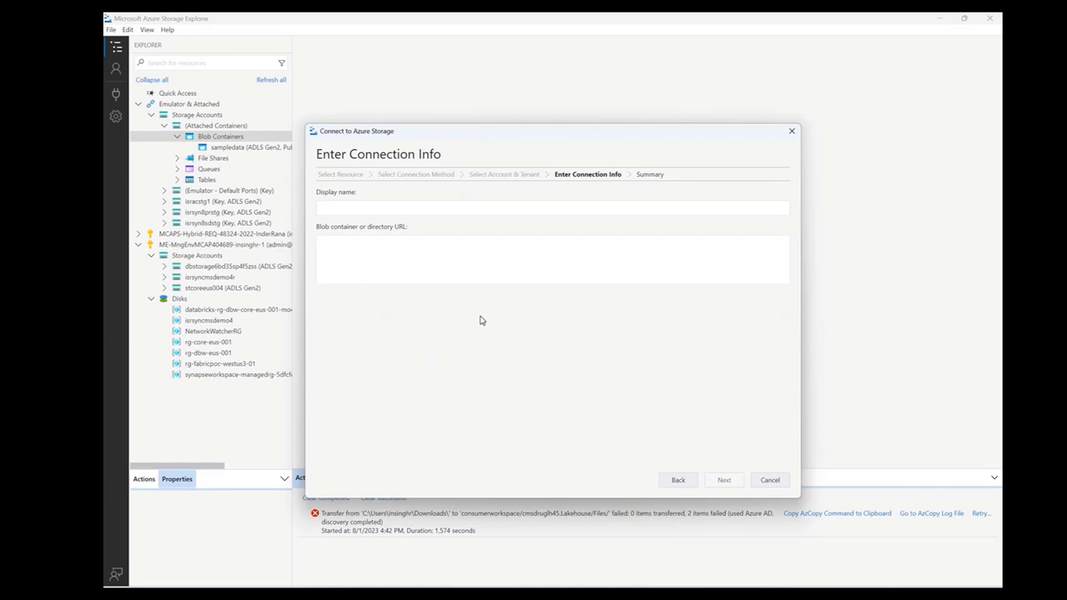
Paste the Files folder URL, name the connection fabric-cms-ws, and connect
{"action": "left_click", "coordinate": [471, 270]}
{"action": "key", "text": "ctrl+v"}
{"action": "left_click", "coordinate": [414, 208]}
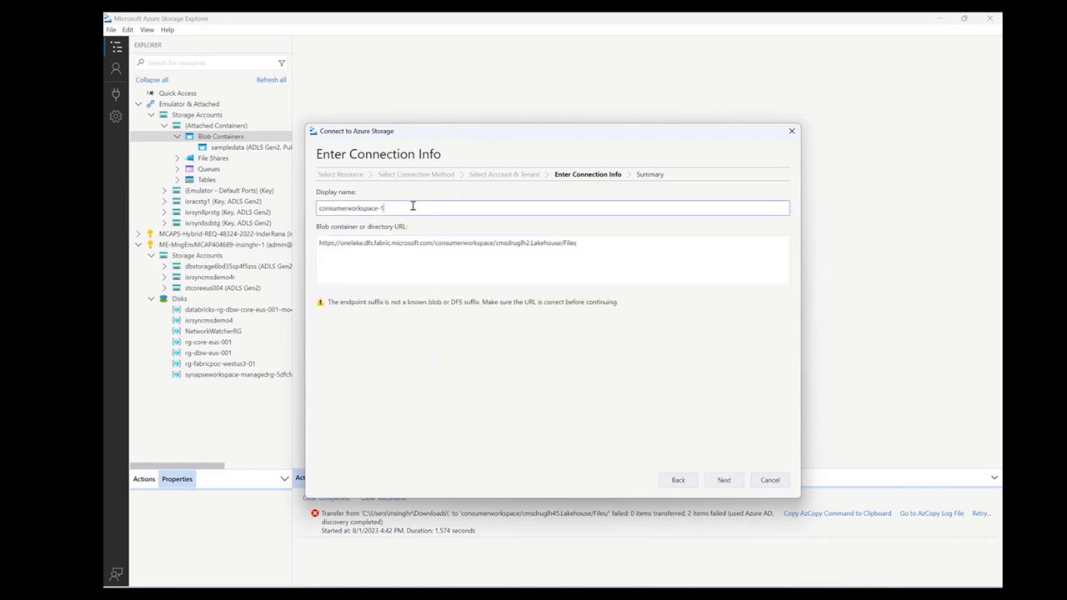
{"action": "key", "text": "ctrl+a"}
{"action": "type", "text": "fabri"}
{"action": "type", "text": "c-cms-"}
{"action": "type", "text": "wor"}
{"action": "type", "text": "o"}
{"action": "left_click", "coordinate": [724, 483]}
{"action": "left_click", "coordinate": [723, 481]}
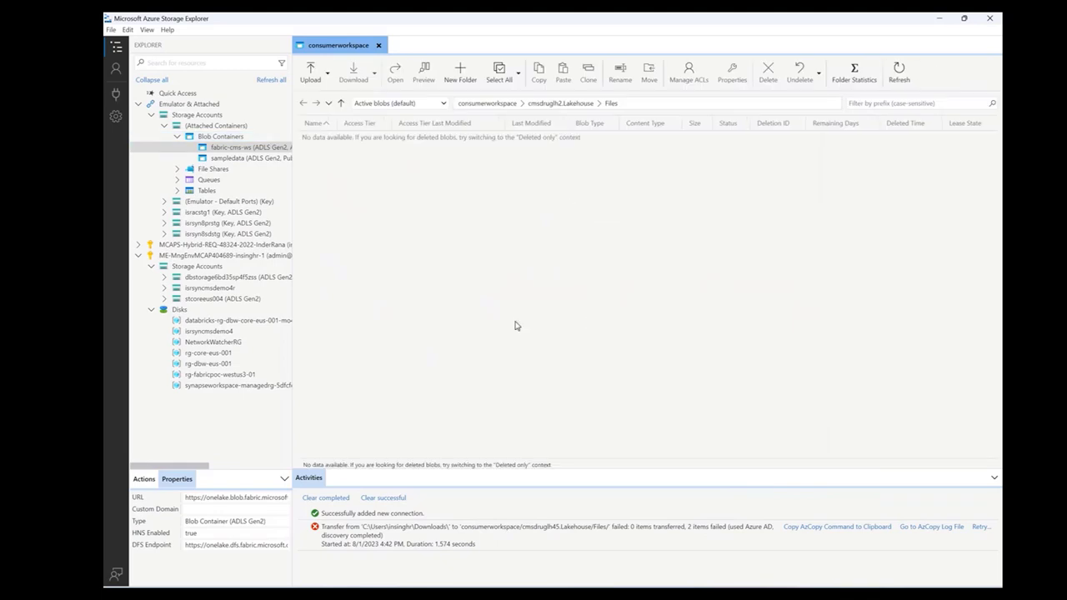
Upload MUP_DPR_RY21 and MUP_DPR_RY22 CSVs from Downloads into the cmsdruglh2 Files folder
{"action": "left_click", "coordinate": [329, 76]}
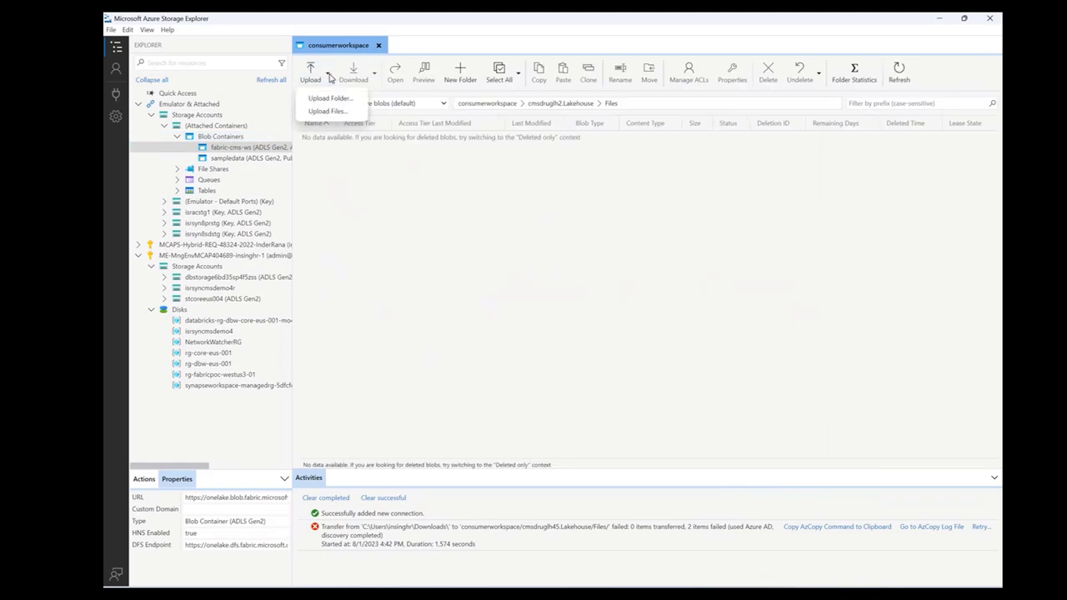
{"action": "left_click", "coordinate": [413, 224]}
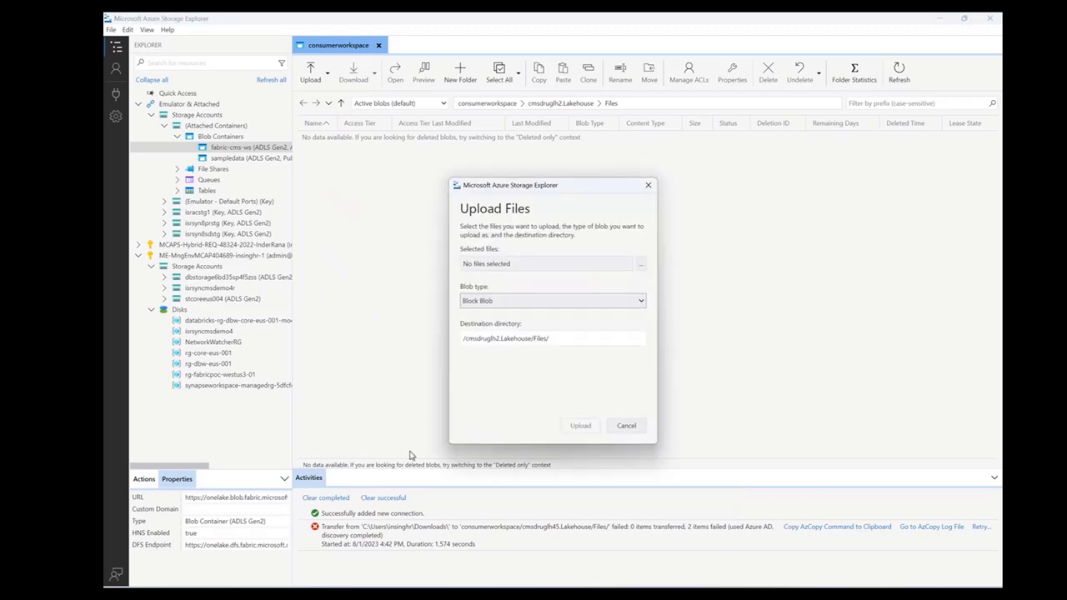
{"action": "left_click", "coordinate": [642, 264]}
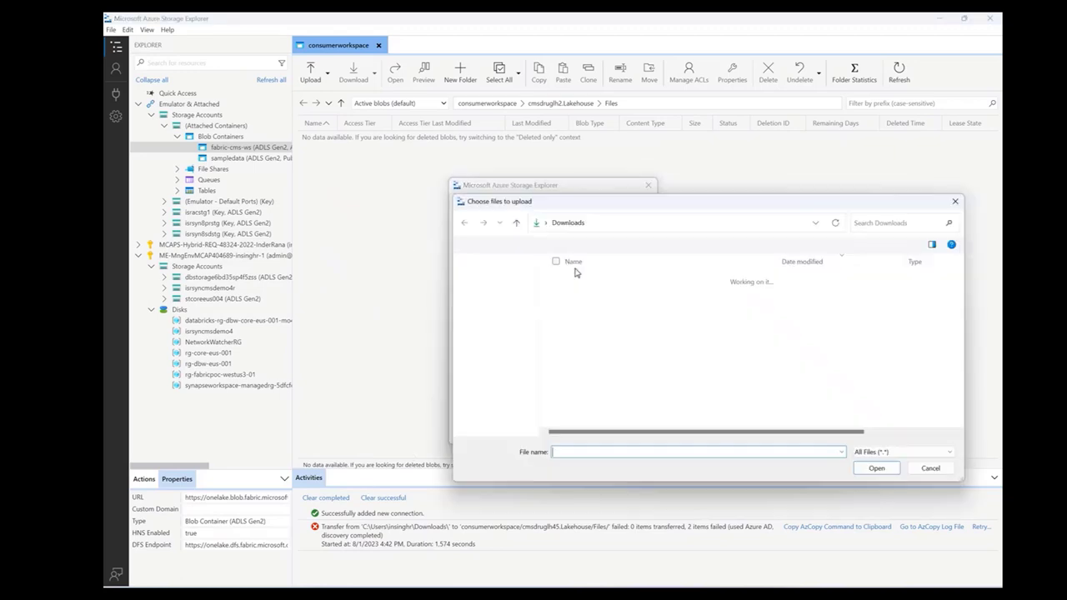
{"action": "left_click", "coordinate": [573, 328]}
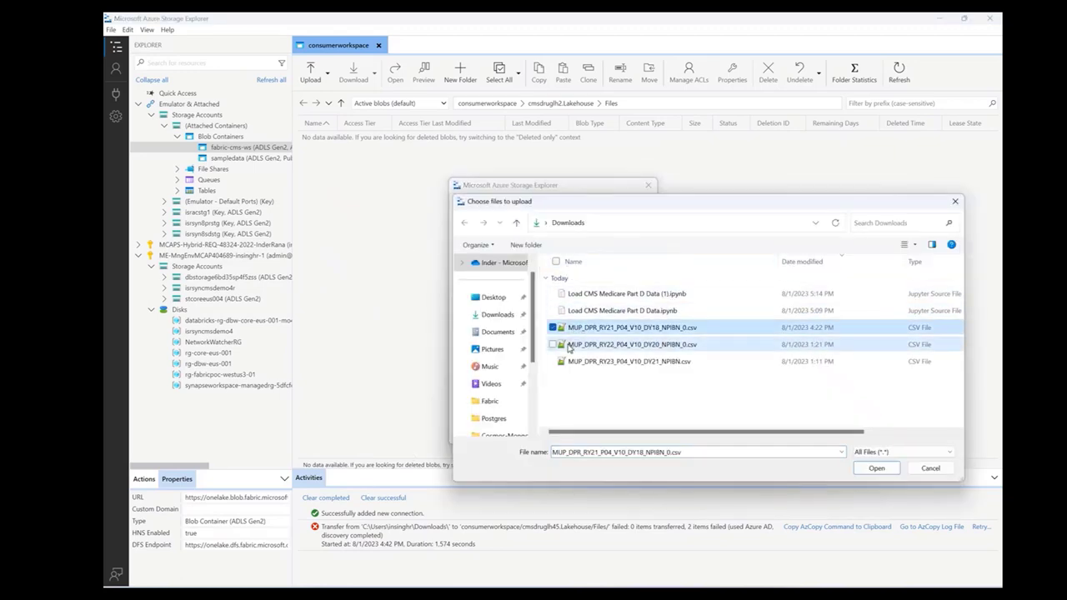
{"action": "left_click", "coordinate": [573, 344], "text": "ctrl"}
{"action": "left_click", "coordinate": [876, 467]}
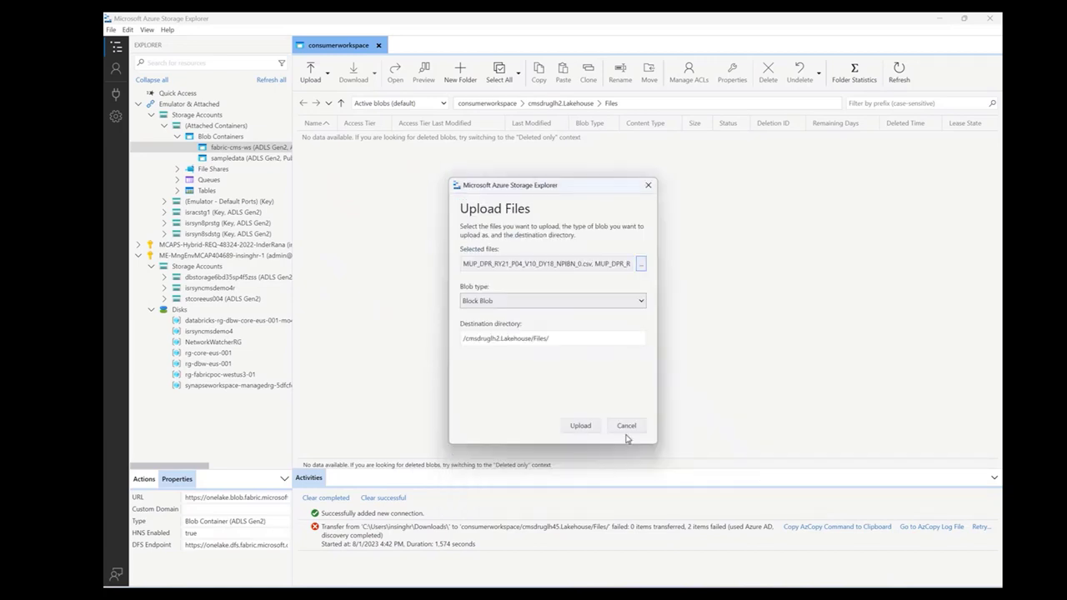
{"action": "left_click", "coordinate": [580, 425]}
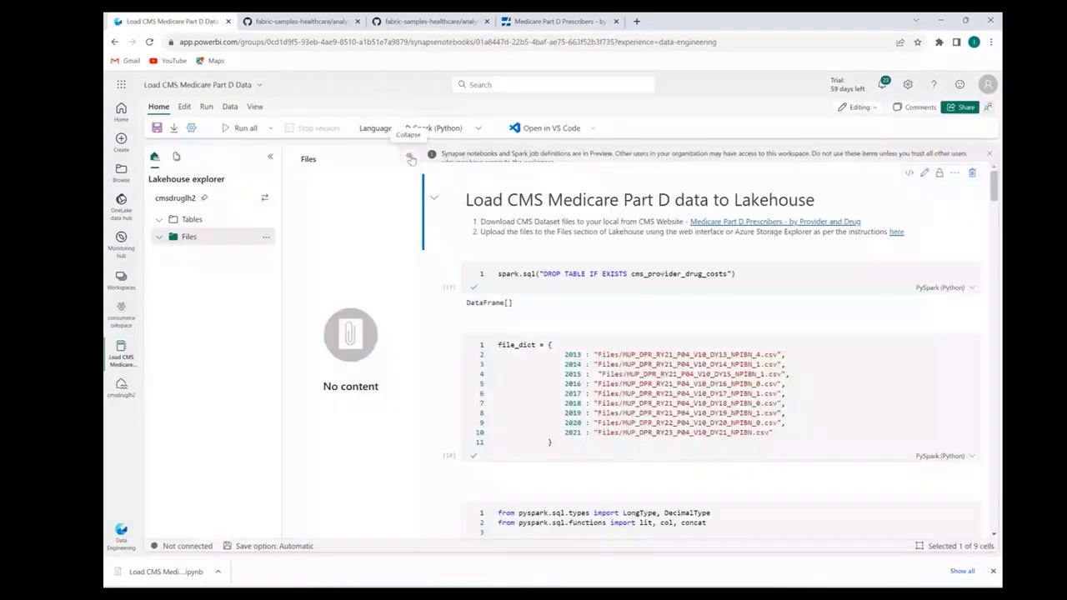
{"action": "left_click", "coordinate": [409, 158]}
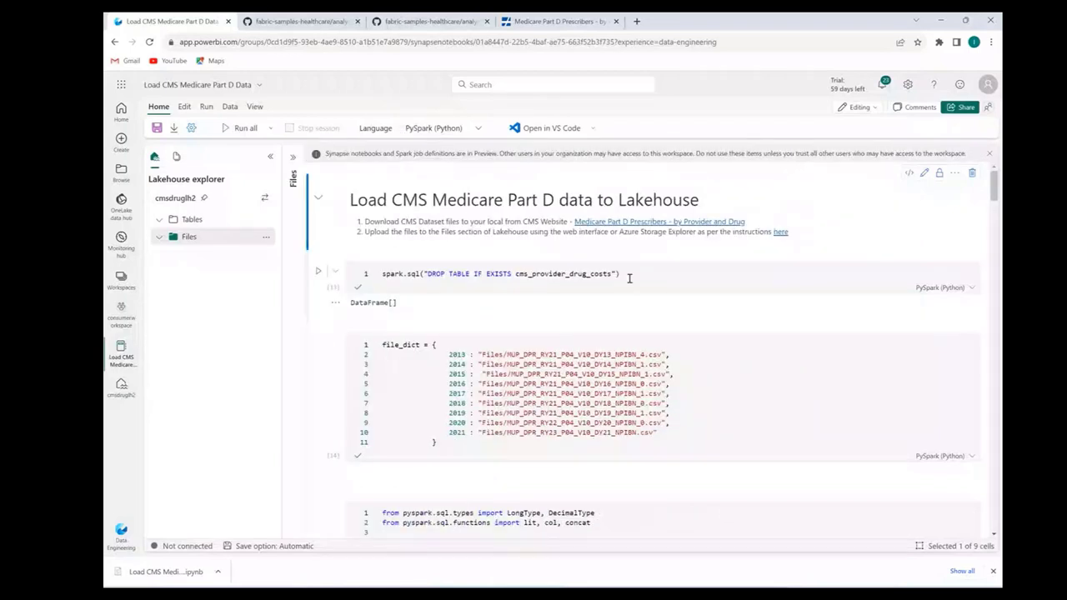
{"action": "left_click_drag", "start_coordinate": [619, 273], "coordinate": [378, 275]}
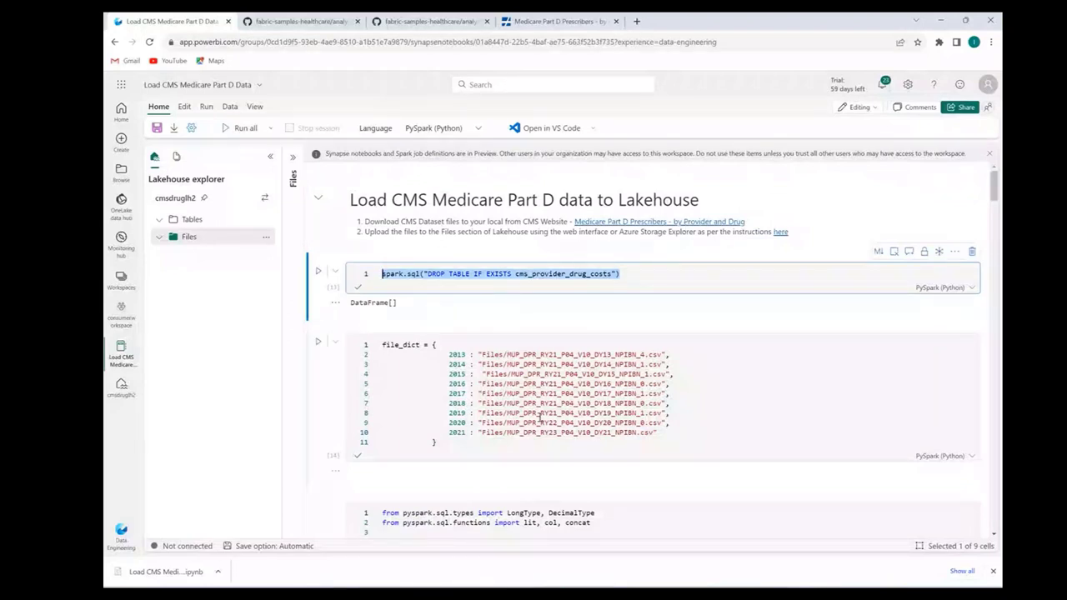
{"action": "scroll", "coordinate": [539, 415], "scroll_direction": "down", "scroll_amount": 2}
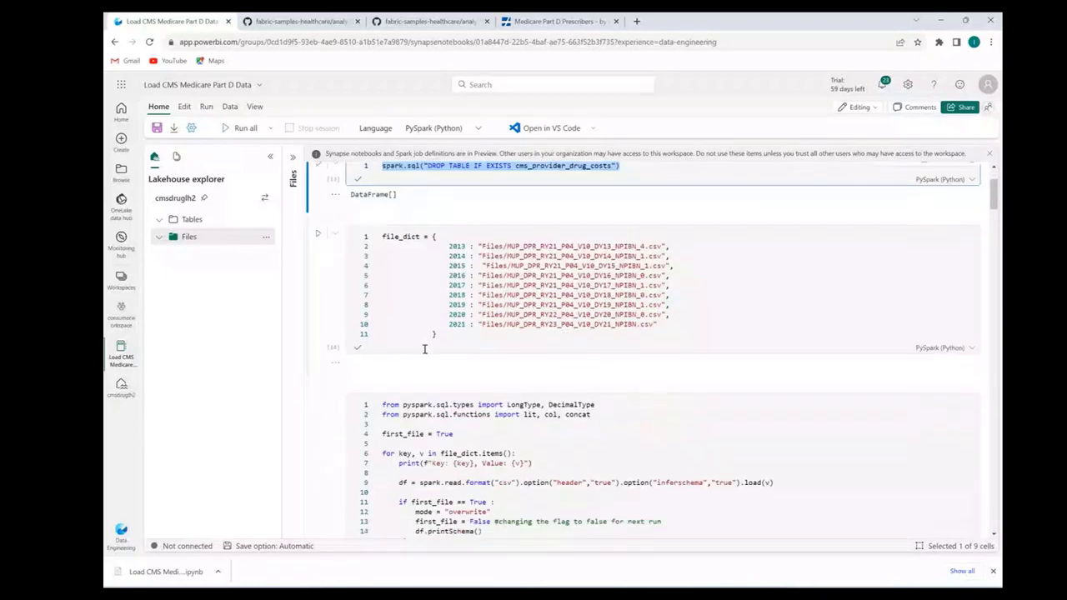
{"action": "left_click_drag", "start_coordinate": [673, 245], "coordinate": [352, 236]}
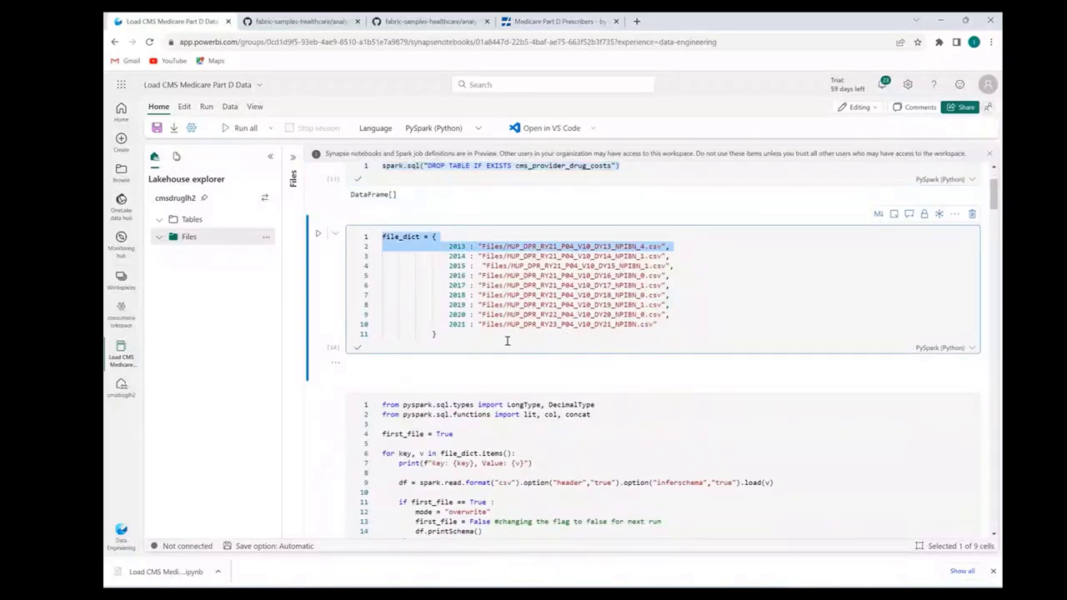
{"action": "scroll", "coordinate": [507, 341], "scroll_direction": "down", "scroll_amount": 2}
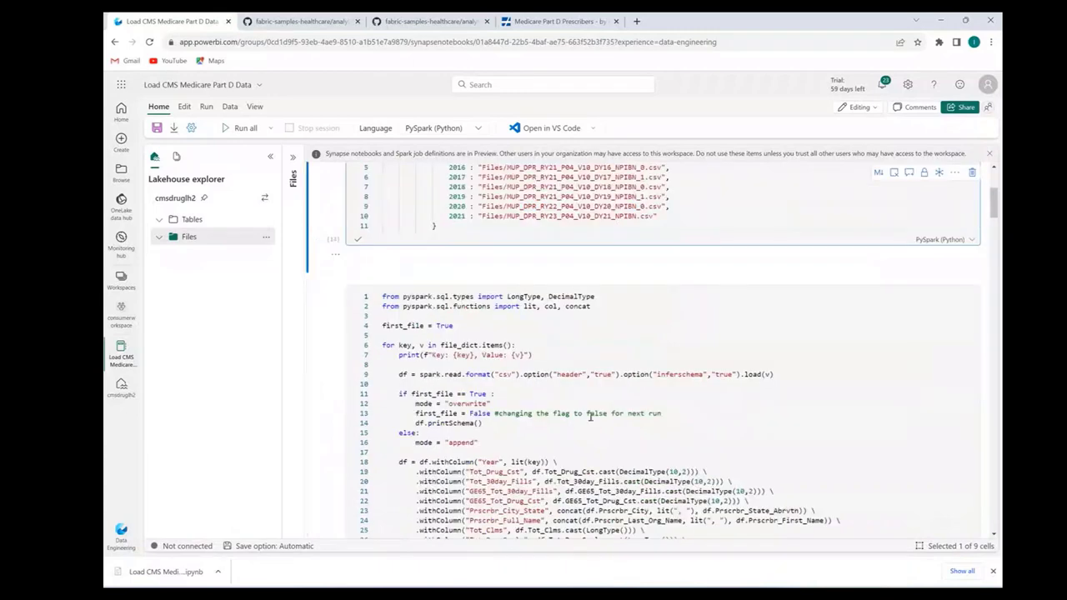
{"action": "scroll", "coordinate": [590, 415], "scroll_direction": "down", "scroll_amount": 4}
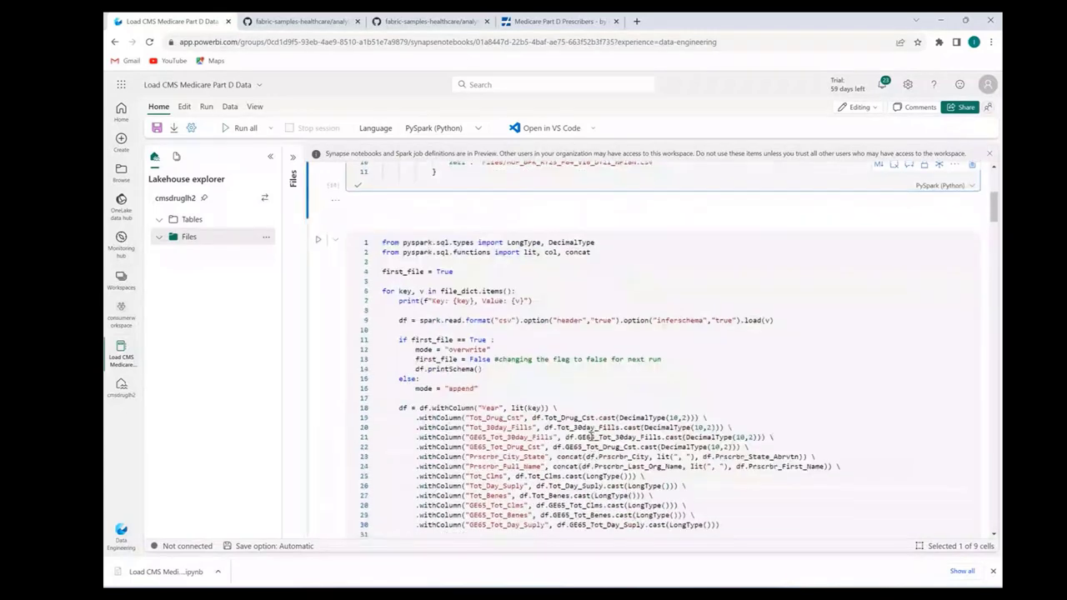
{"action": "left_click_drag", "start_coordinate": [397, 465], "coordinate": [722, 468]}
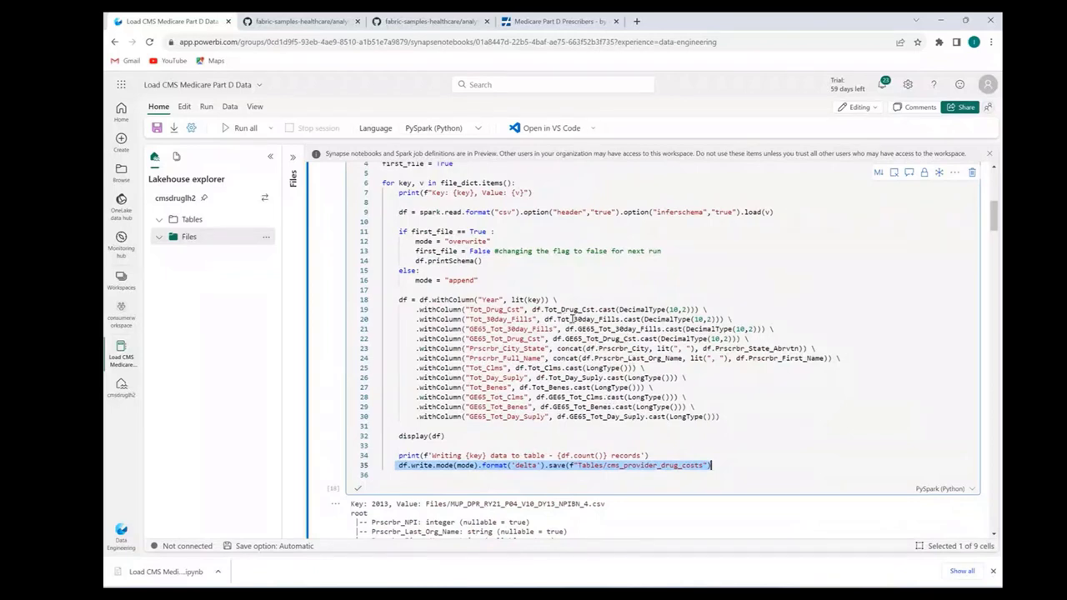
{"action": "left_click_drag", "start_coordinate": [618, 309], "coordinate": [731, 319]}
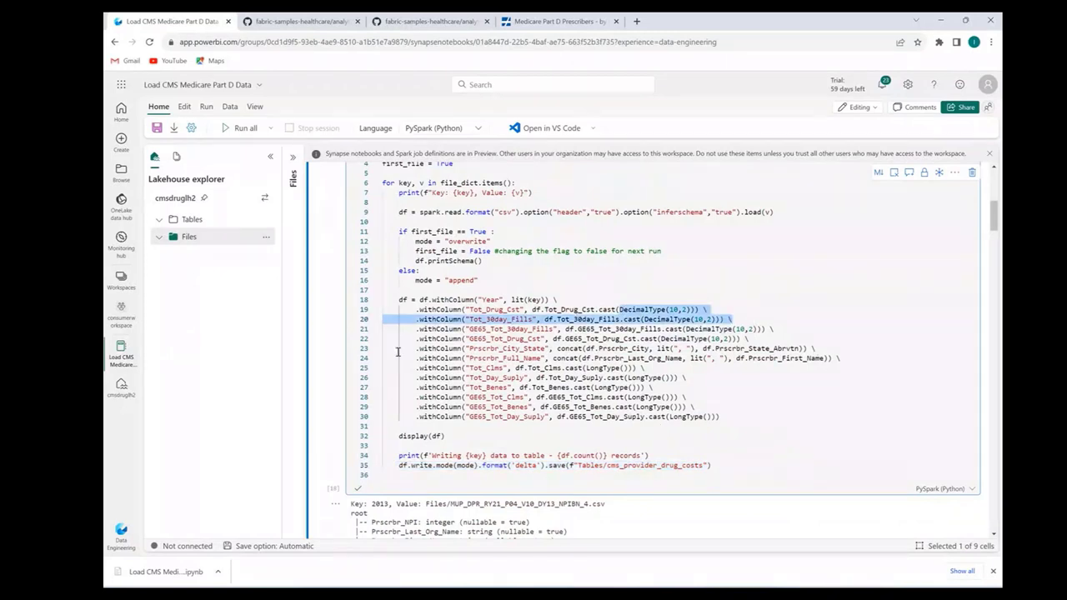
{"action": "left_click_drag", "start_coordinate": [407, 350], "coordinate": [836, 385]}
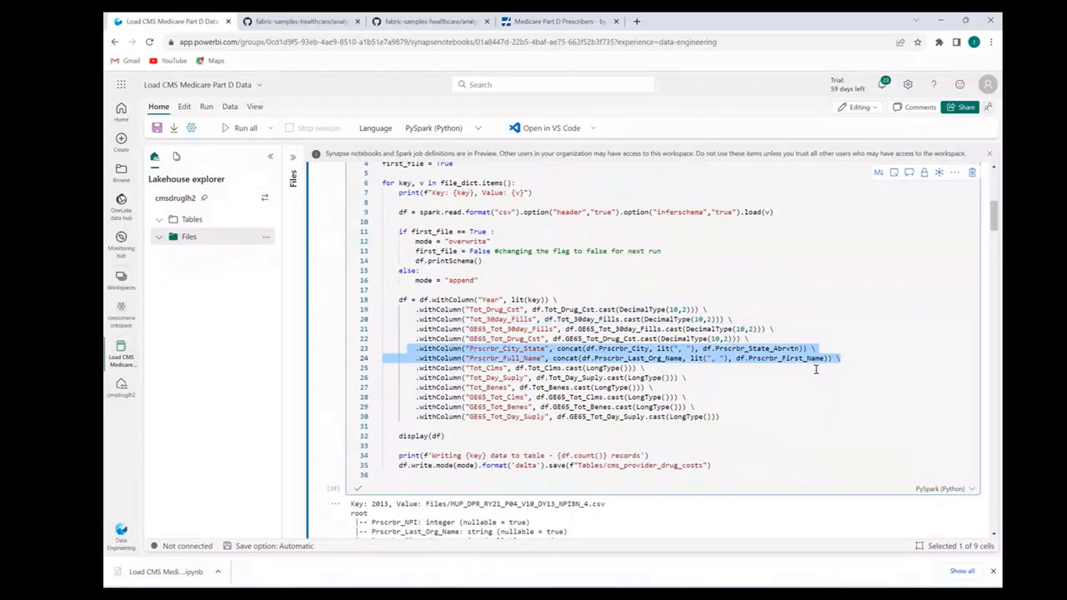
{"action": "left_click_drag", "start_coordinate": [422, 300], "coordinate": [556, 299]}
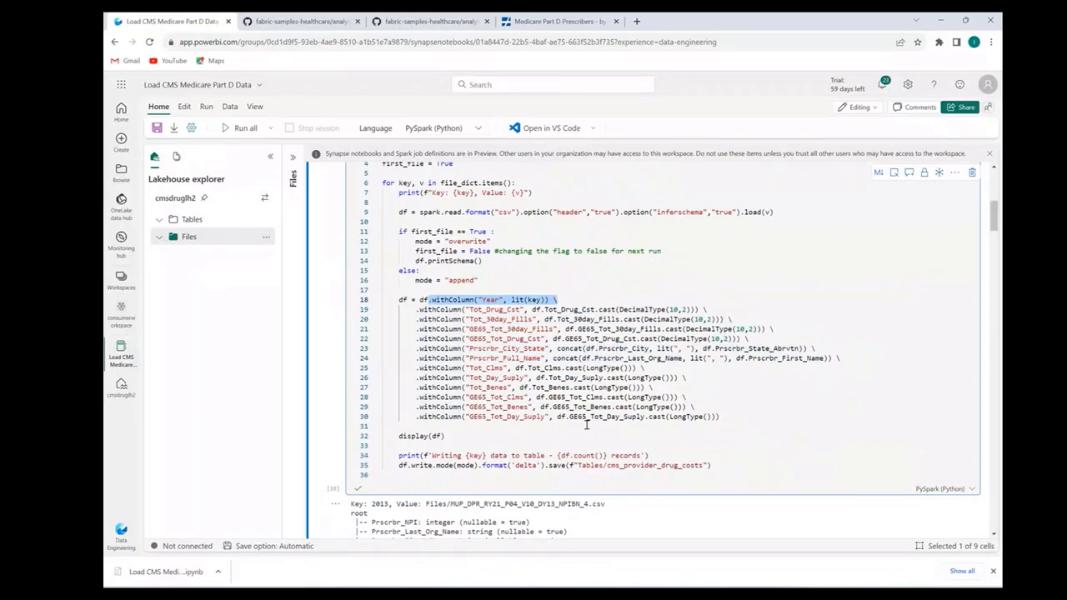
{"action": "scroll", "coordinate": [586, 425], "scroll_direction": "down", "scroll_amount": 1}
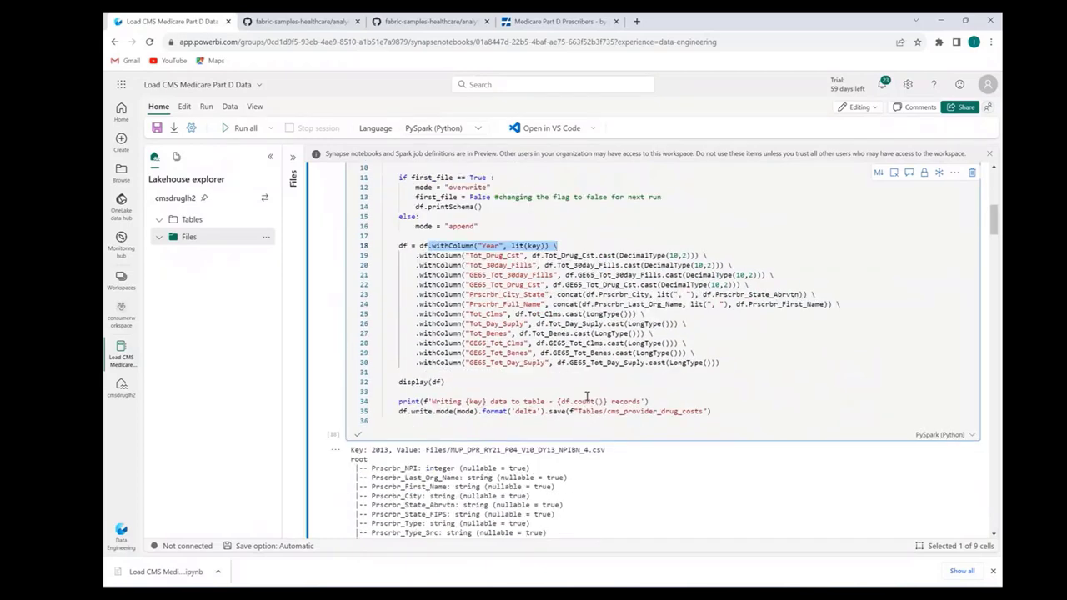
{"action": "scroll", "coordinate": [586, 425], "scroll_direction": "down", "scroll_amount": 1}
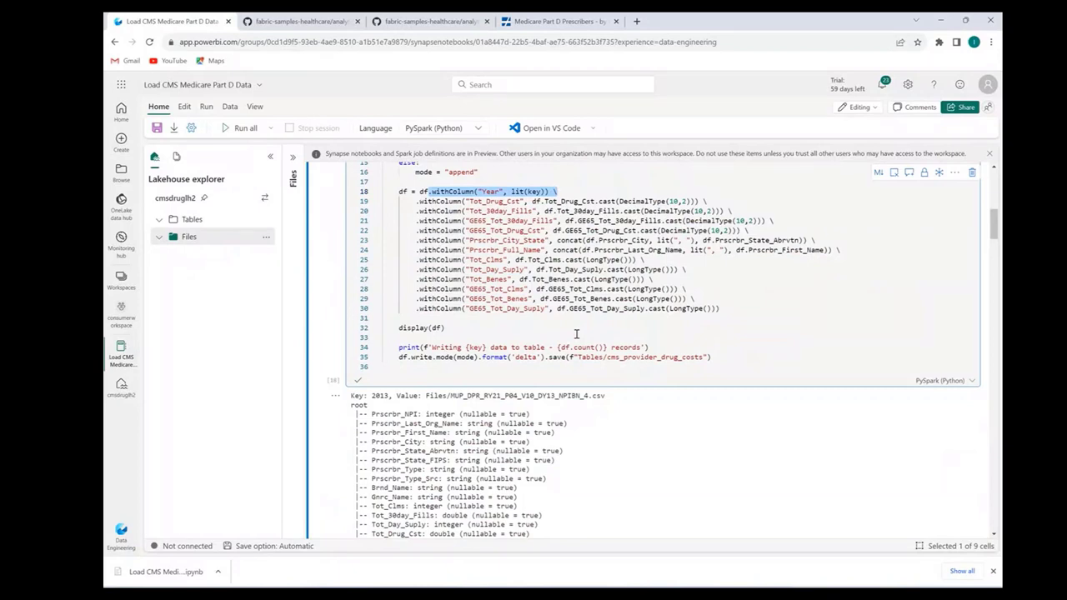
{"action": "scroll", "coordinate": [583, 345], "scroll_direction": "down", "scroll_amount": 3}
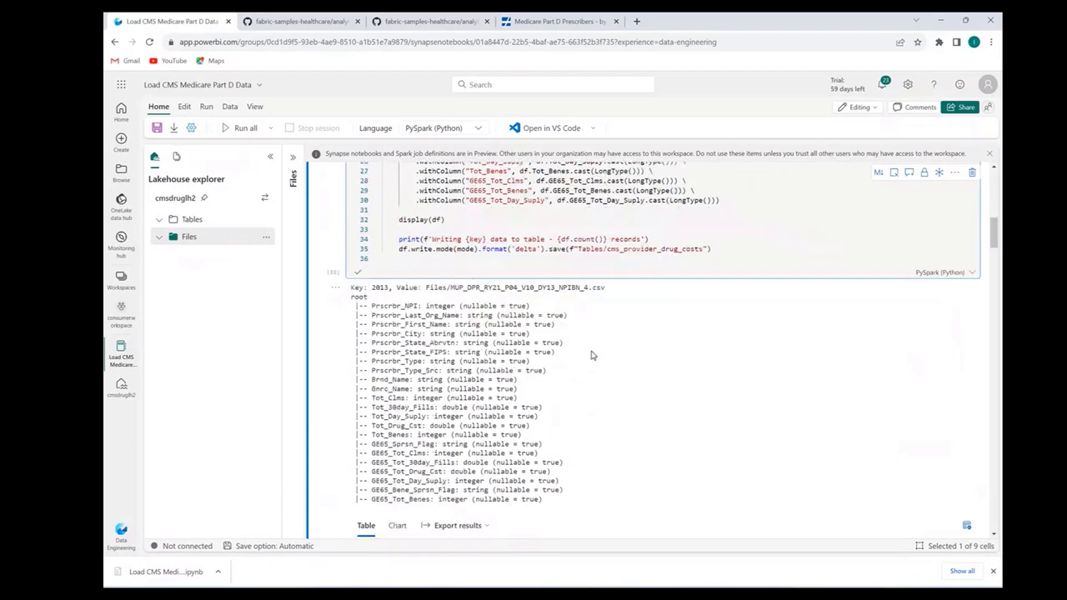
{"action": "scroll", "coordinate": [590, 354], "scroll_direction": "down", "scroll_amount": 10}
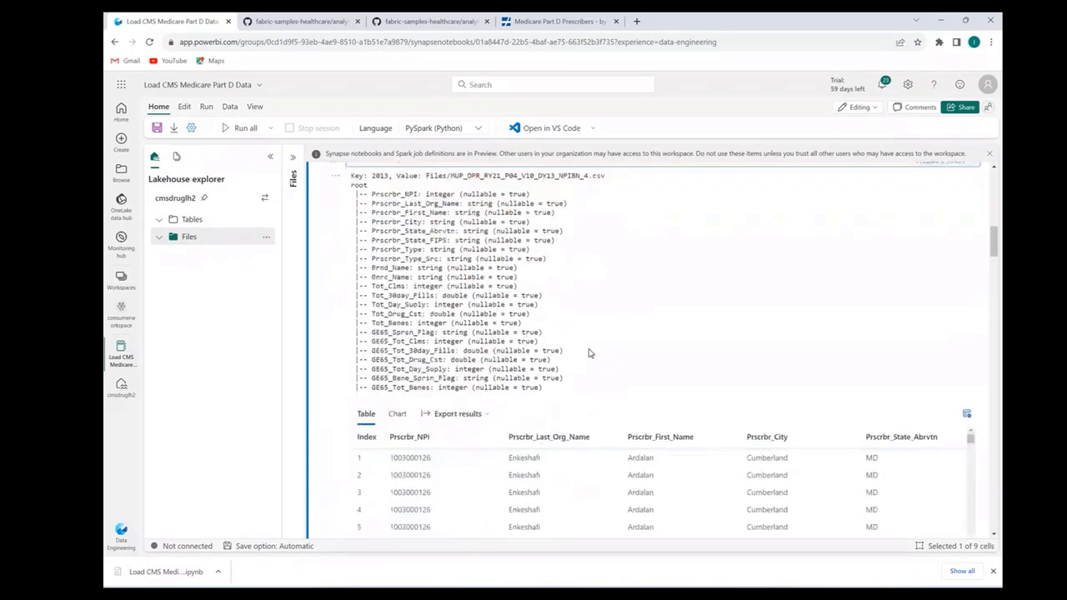
{"action": "scroll", "coordinate": [749, 334], "scroll_direction": "down", "scroll_amount": 3}
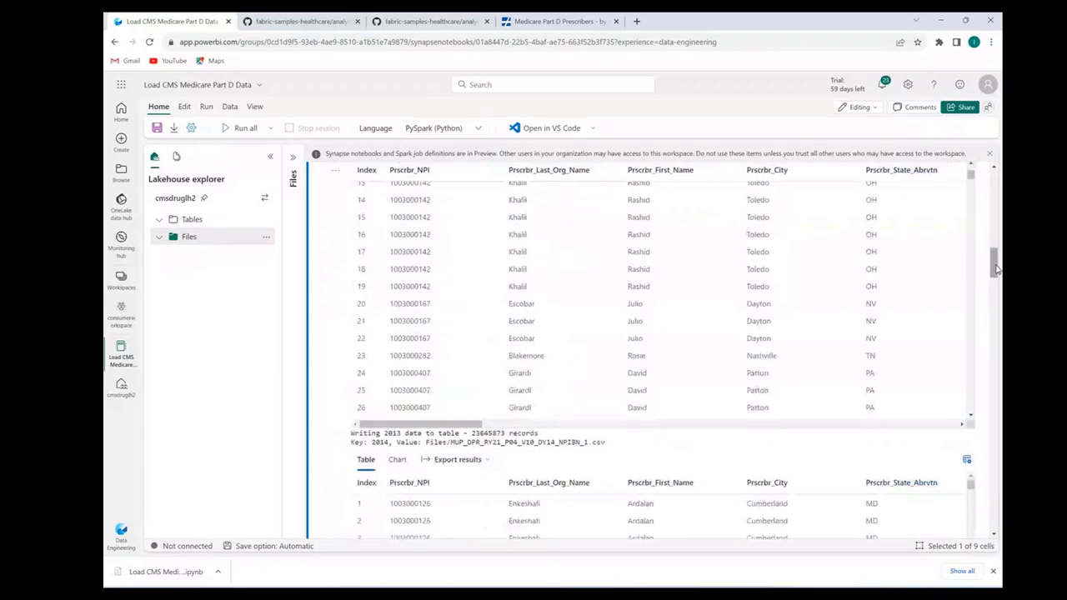
{"action": "left_click_drag", "start_coordinate": [995, 269], "coordinate": [999, 485]}
{"action": "scroll", "coordinate": [570, 220], "scroll_direction": "down", "scroll_amount": 2}
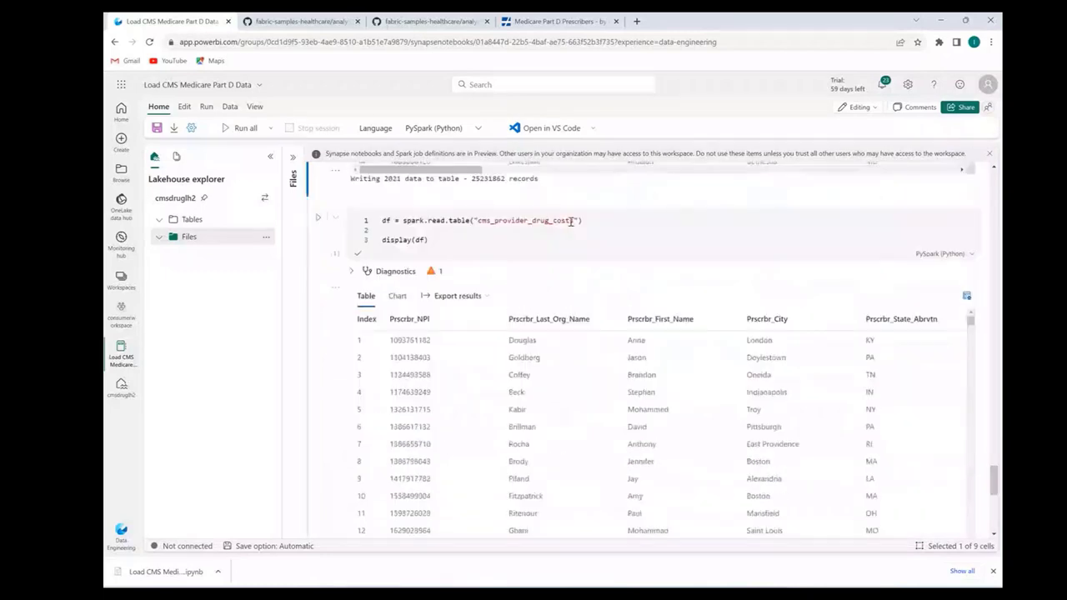
{"action": "scroll", "coordinate": [478, 289], "scroll_direction": "up", "scroll_amount": 1}
{"action": "scroll", "coordinate": [554, 290], "scroll_direction": "up", "scroll_amount": 3}
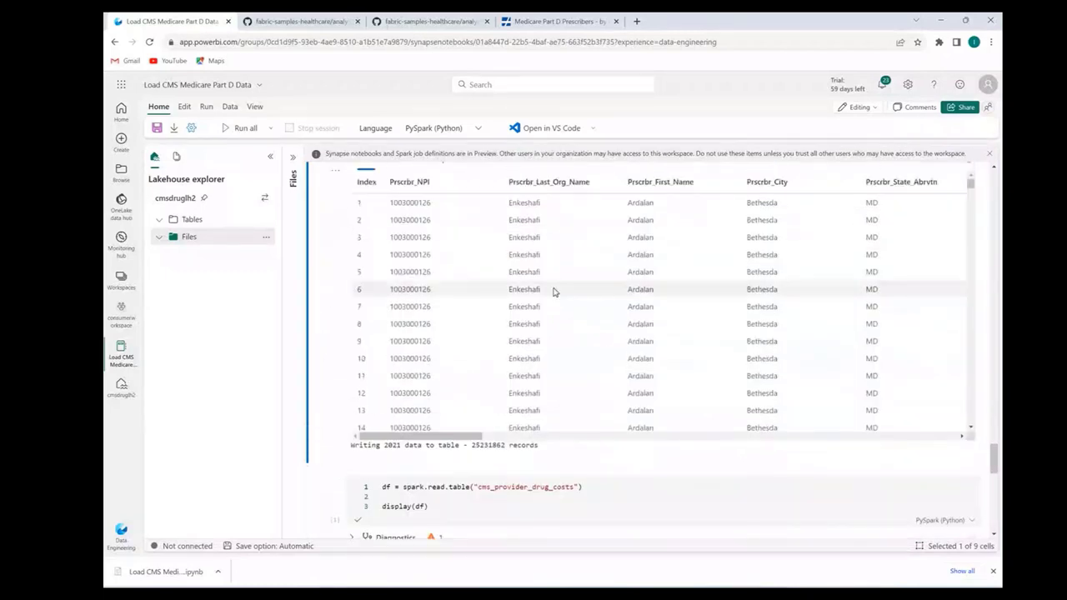
{"action": "scroll", "coordinate": [554, 290], "scroll_direction": "down", "scroll_amount": 3}
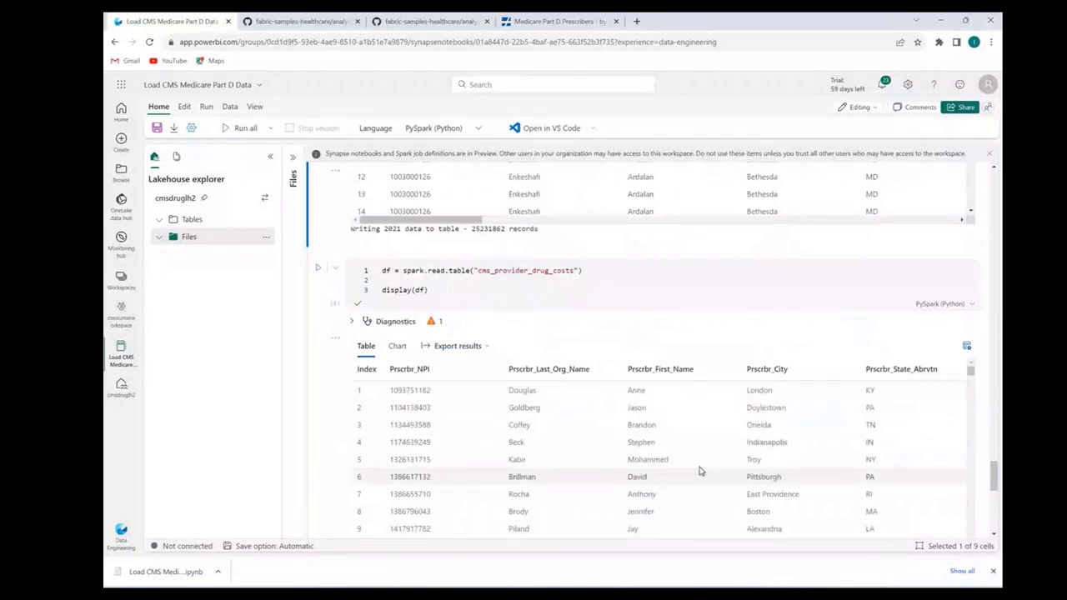
{"action": "scroll", "coordinate": [700, 472], "scroll_direction": "down", "scroll_amount": 3}
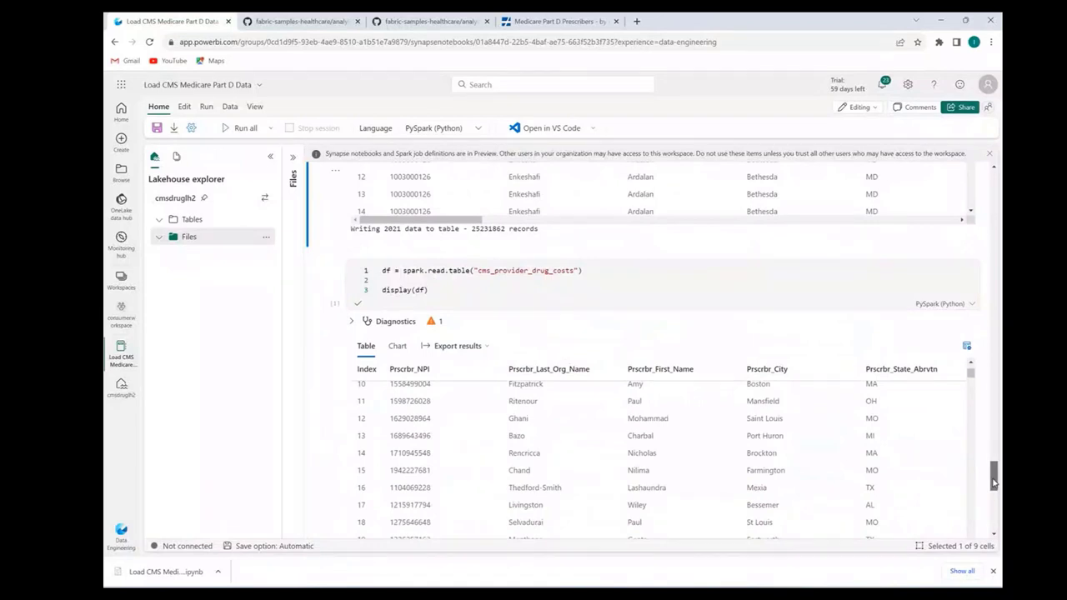
{"action": "left_click_drag", "start_coordinate": [993, 482], "coordinate": [994, 503]}
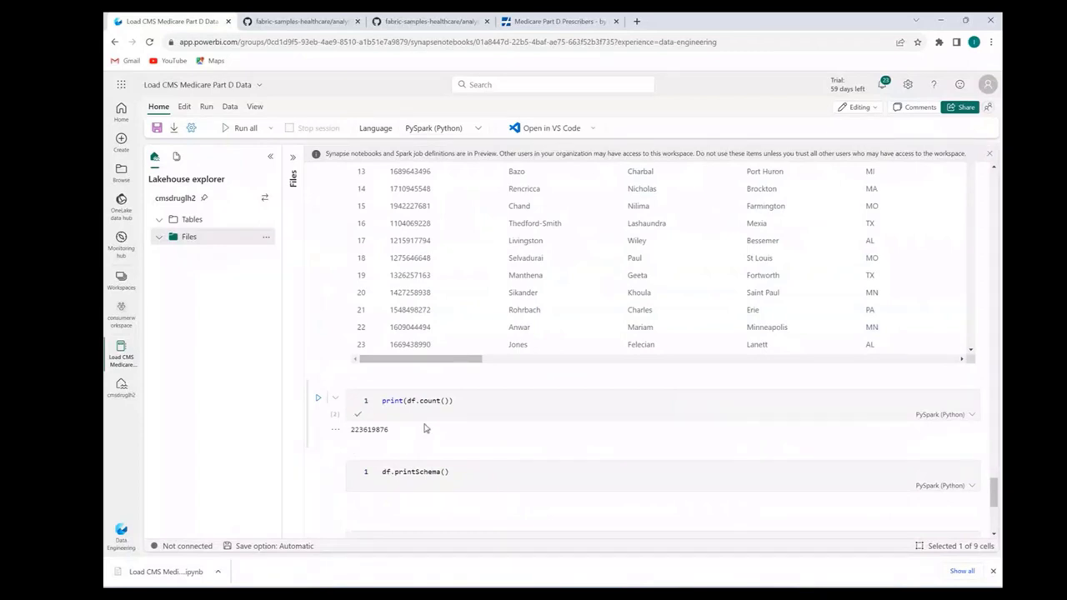
{"action": "scroll", "coordinate": [497, 442], "scroll_direction": "down", "scroll_amount": 2}
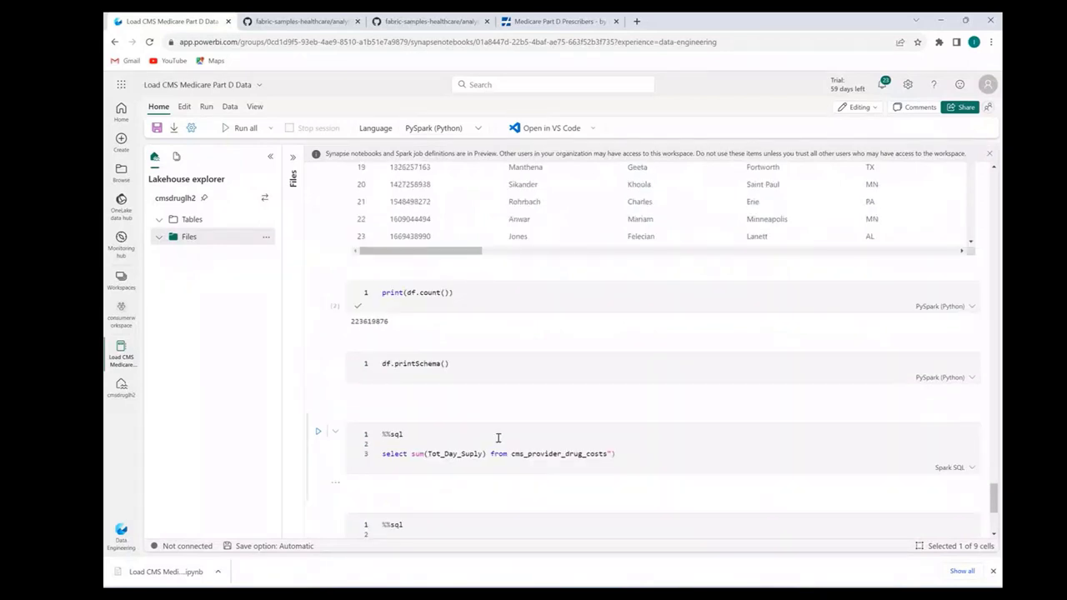
{"action": "scroll", "coordinate": [498, 438], "scroll_direction": "down", "scroll_amount": 2}
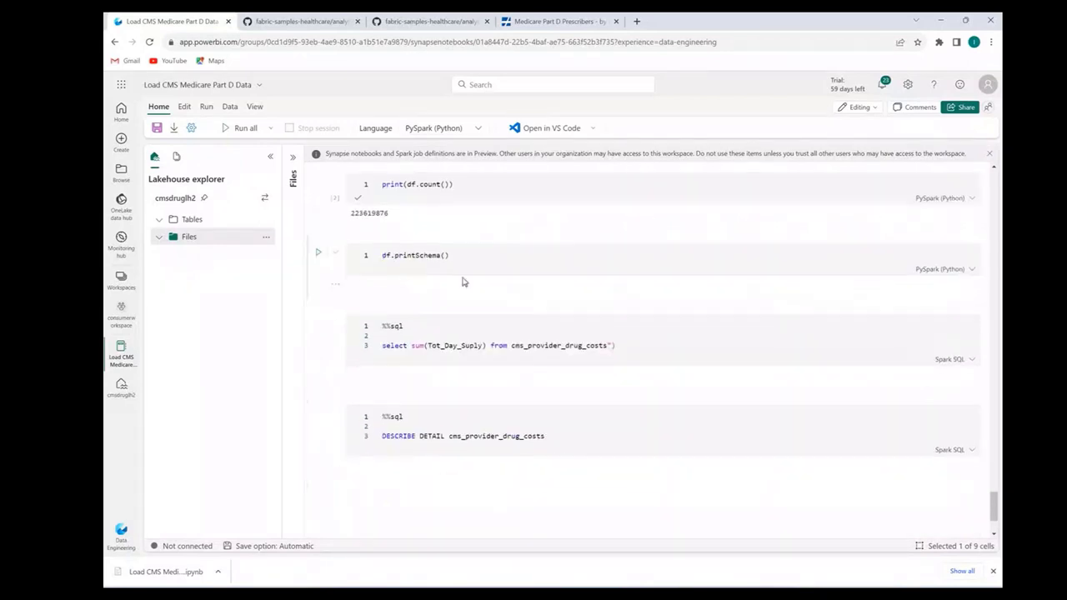
{"action": "left_click", "coordinate": [285, 25]}
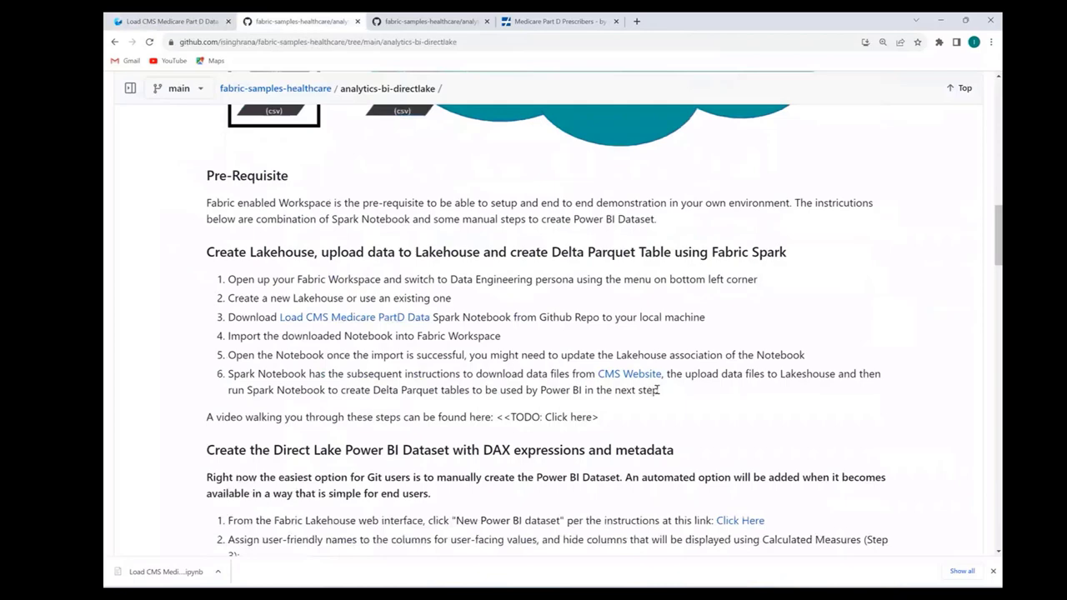
{"action": "left_click_drag", "start_coordinate": [658, 390], "coordinate": [306, 373]}
{"action": "left_click", "coordinate": [306, 373]}
{"action": "scroll", "coordinate": [274, 463], "scroll_direction": "down", "scroll_amount": 3}
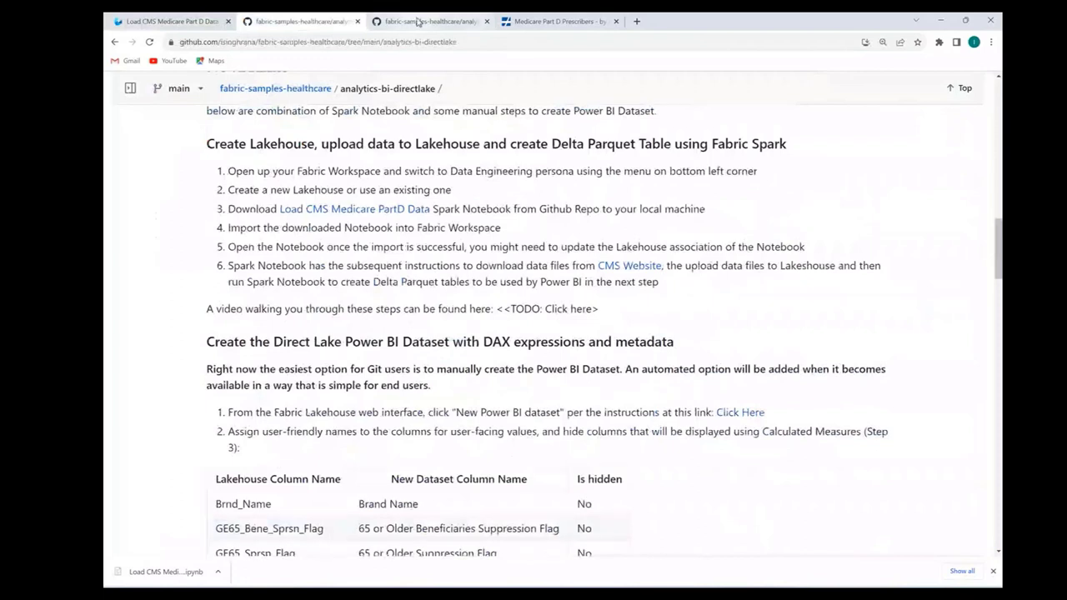
{"action": "left_click", "coordinate": [418, 22]}
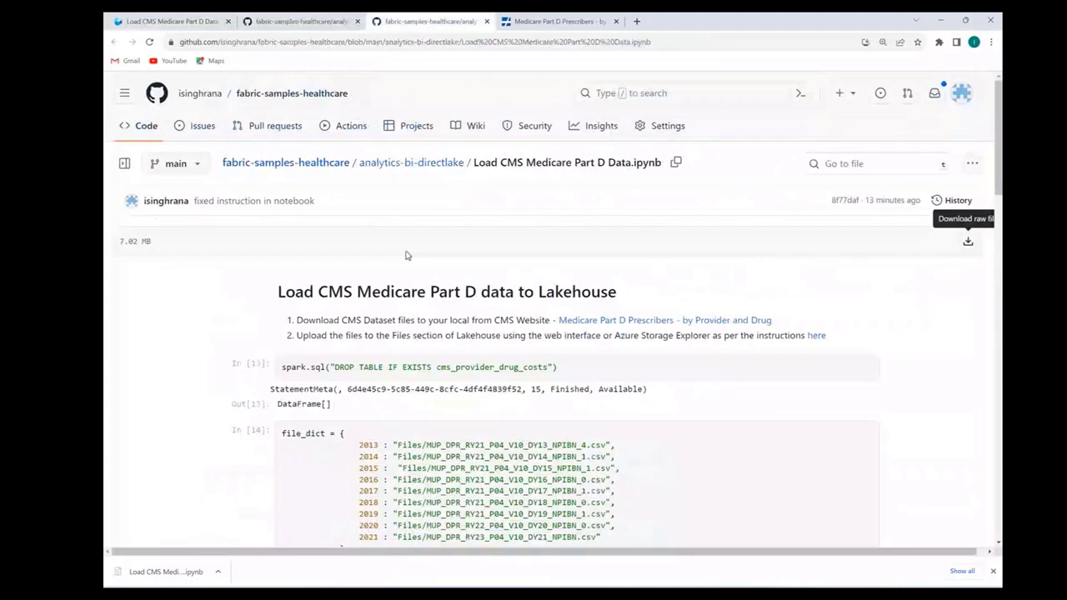
{"action": "left_click", "coordinate": [142, 21]}
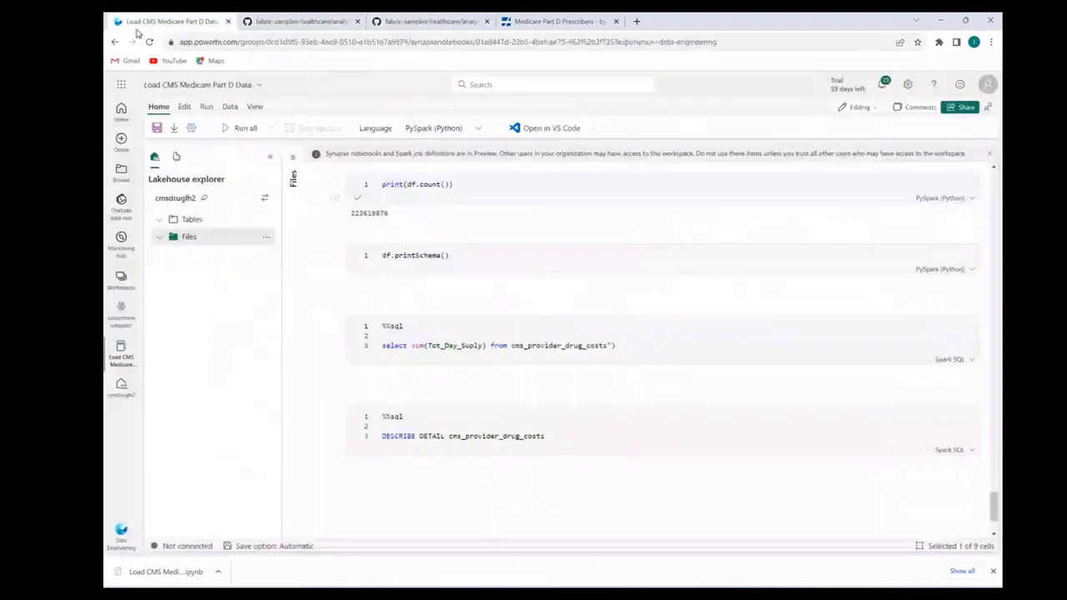